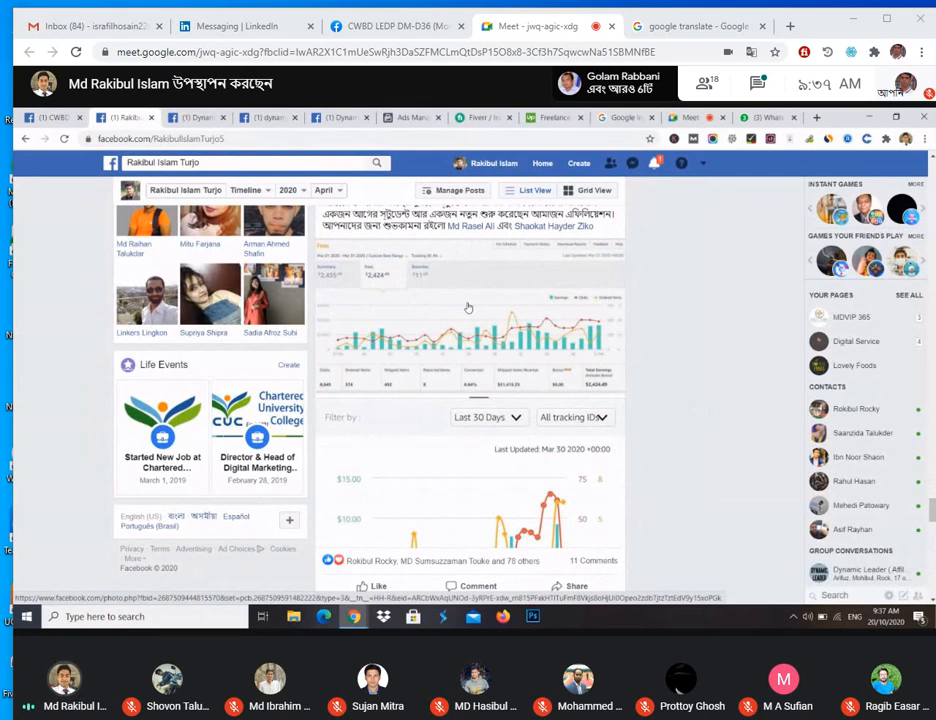
- Look through the older posts on the Facebook profile timeline, from April 2020 back to December 2019
{"action": "scroll", "coordinate": [528, 382], "scroll_direction": "down", "scroll_amount": 1}
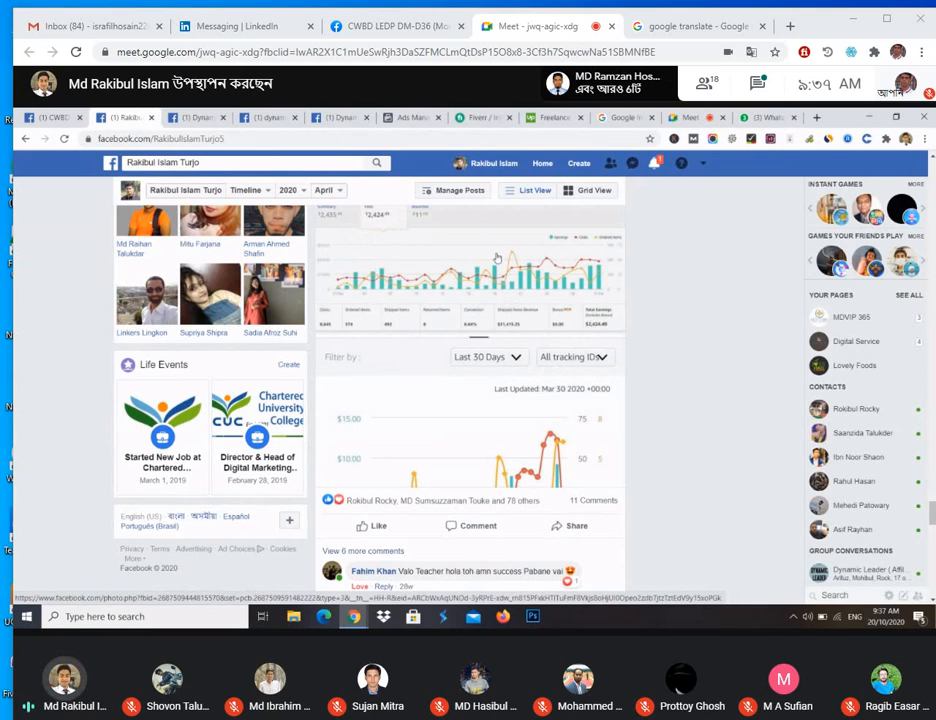
{"action": "scroll", "coordinate": [637, 448], "scroll_direction": "down", "scroll_amount": 5}
{"action": "scroll", "coordinate": [637, 448], "scroll_direction": "down", "scroll_amount": 10}
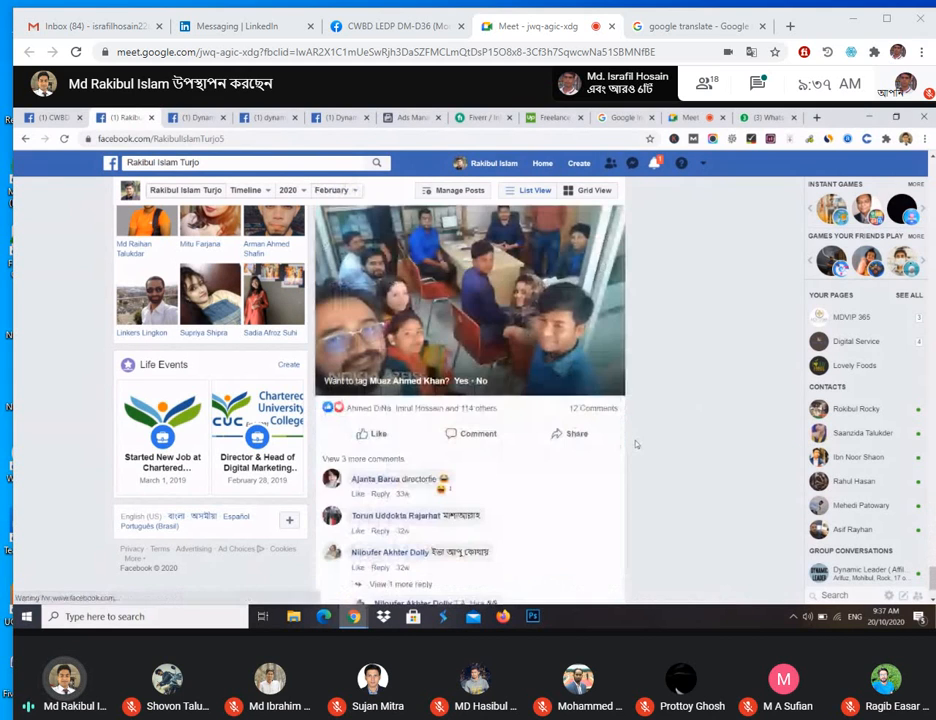
{"action": "scroll", "coordinate": [635, 444], "scroll_direction": "down", "scroll_amount": 6}
{"action": "scroll", "coordinate": [627, 440], "scroll_direction": "down", "scroll_amount": 3}
{"action": "scroll", "coordinate": [626, 436], "scroll_direction": "up", "scroll_amount": 6}
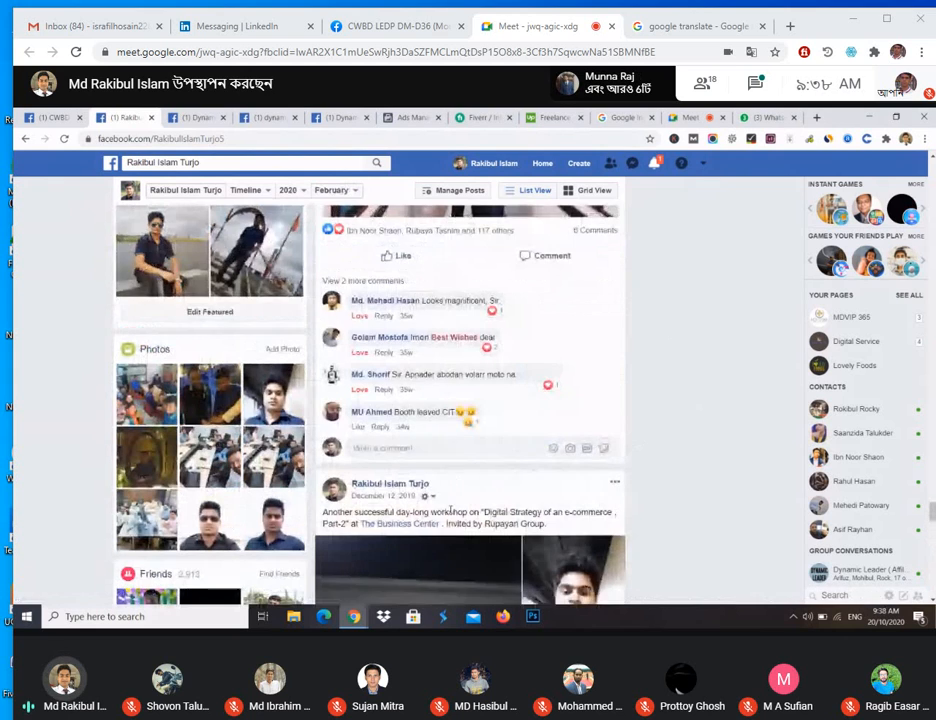
{"action": "scroll", "coordinate": [447, 480], "scroll_direction": "down", "scroll_amount": 2}
{"action": "scroll", "coordinate": [470, 420], "scroll_direction": "down", "scroll_amount": 3}
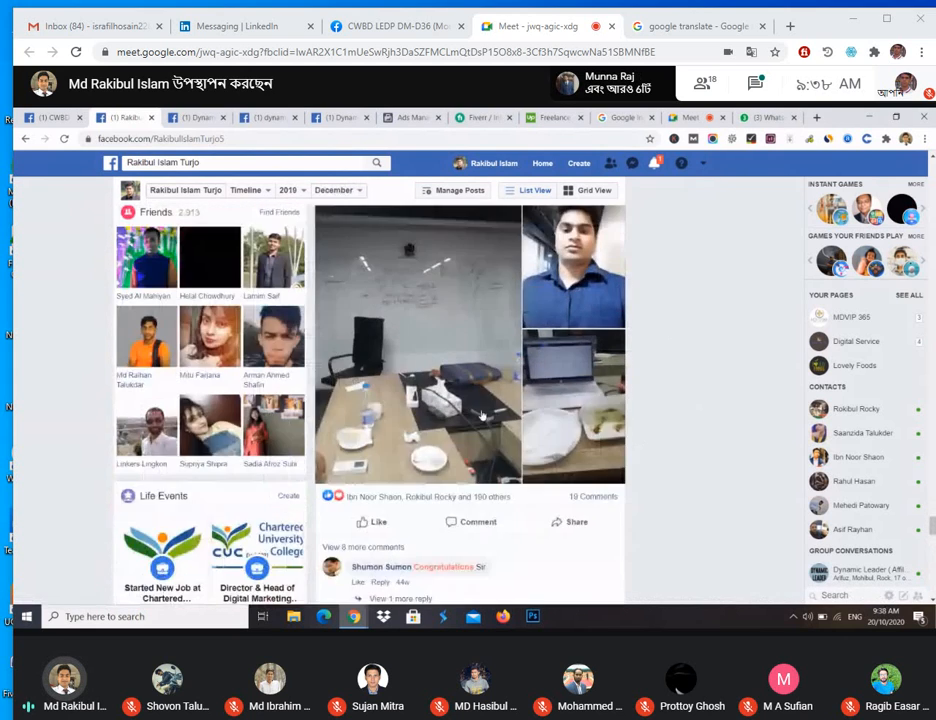
{"action": "scroll", "coordinate": [481, 415], "scroll_direction": "down", "scroll_amount": 5}
- Switch to the Google Meet call and dismiss the notification about presenting to everyone
{"action": "left_click", "coordinate": [407, 117]}
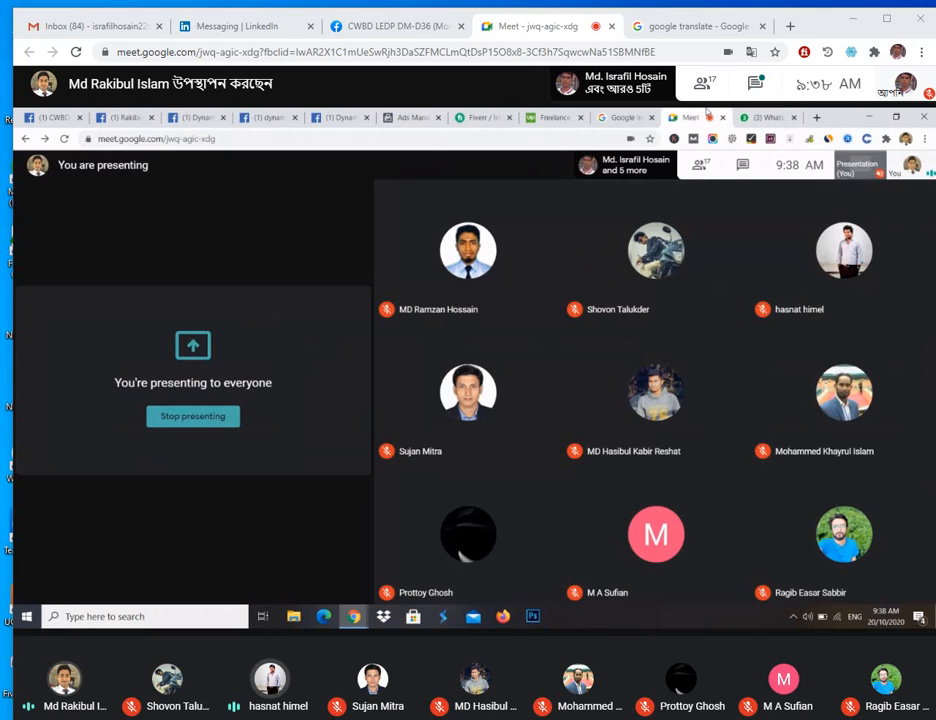
{"action": "left_click", "coordinate": [703, 117]}
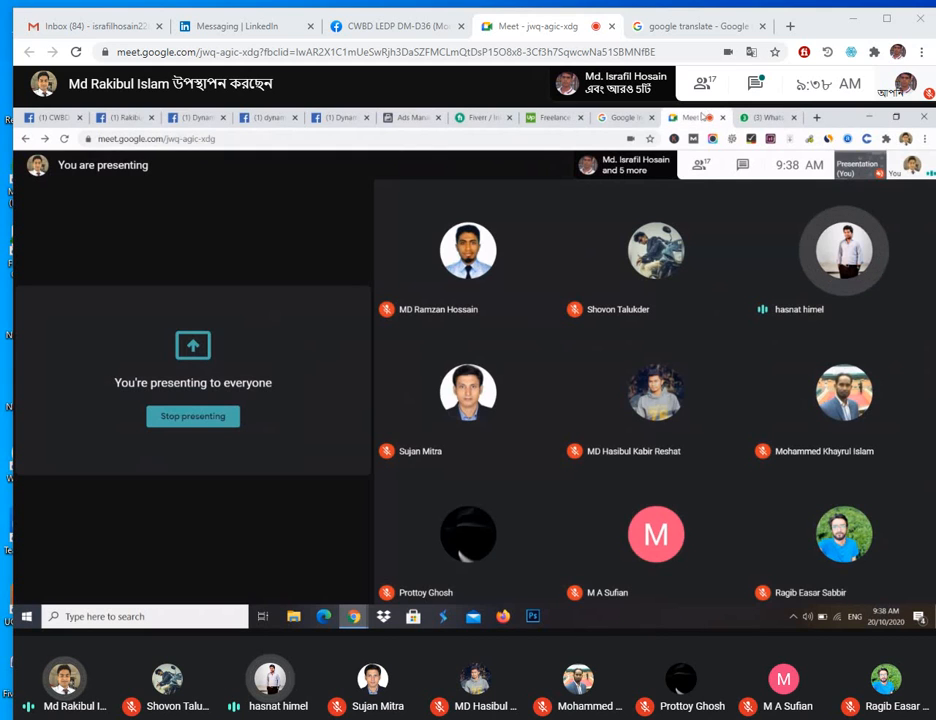
{"action": "mouse_move", "coordinate": [810, 397]}
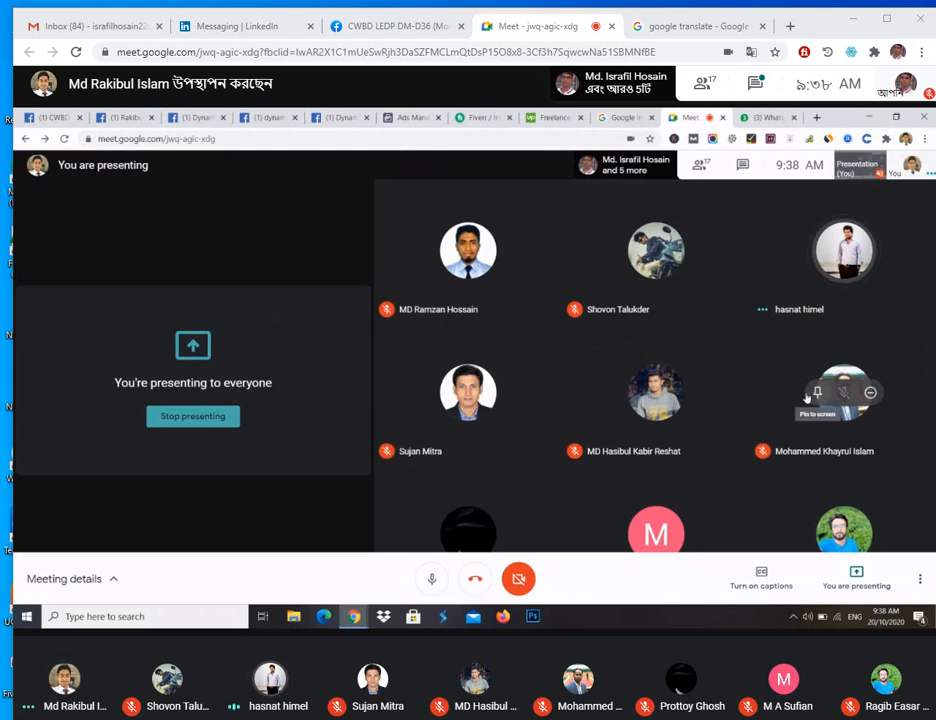
{"action": "left_click", "coordinate": [792, 617]}
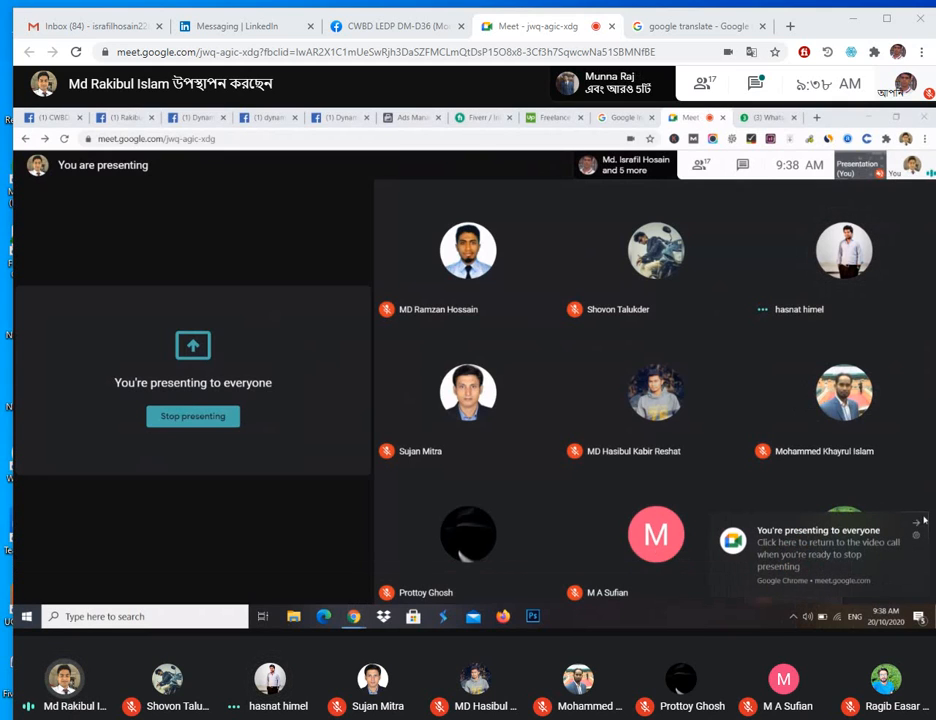
{"action": "left_click", "coordinate": [916, 523]}
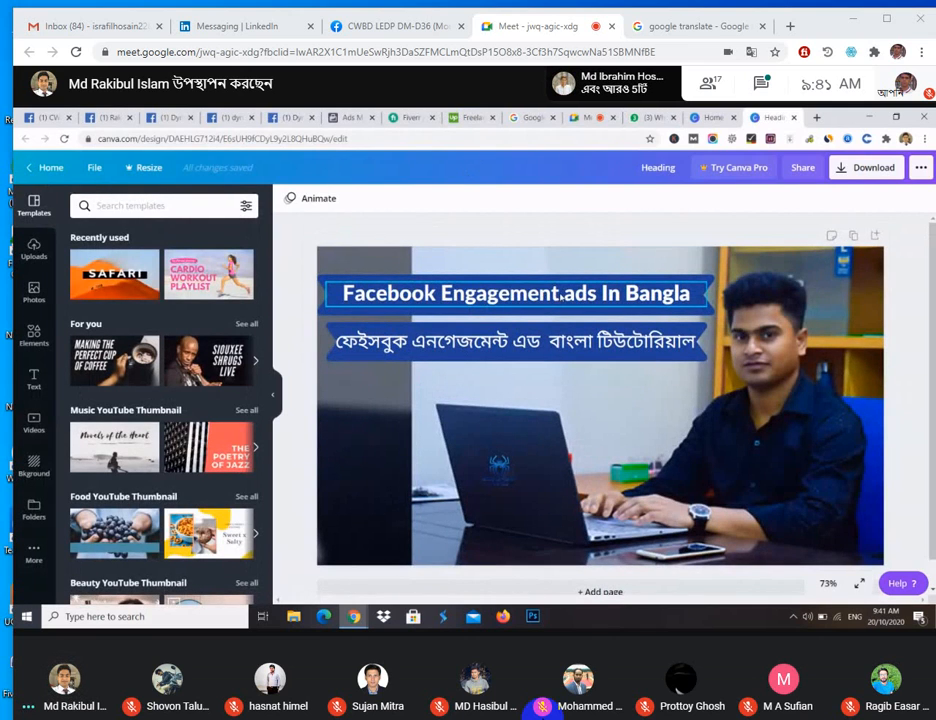
- Replace the word "Engagement" with "Page Like" in the thumbnail's English headline
{"action": "left_click", "coordinate": [562, 293]}
{"action": "left_click", "coordinate": [561, 293]}
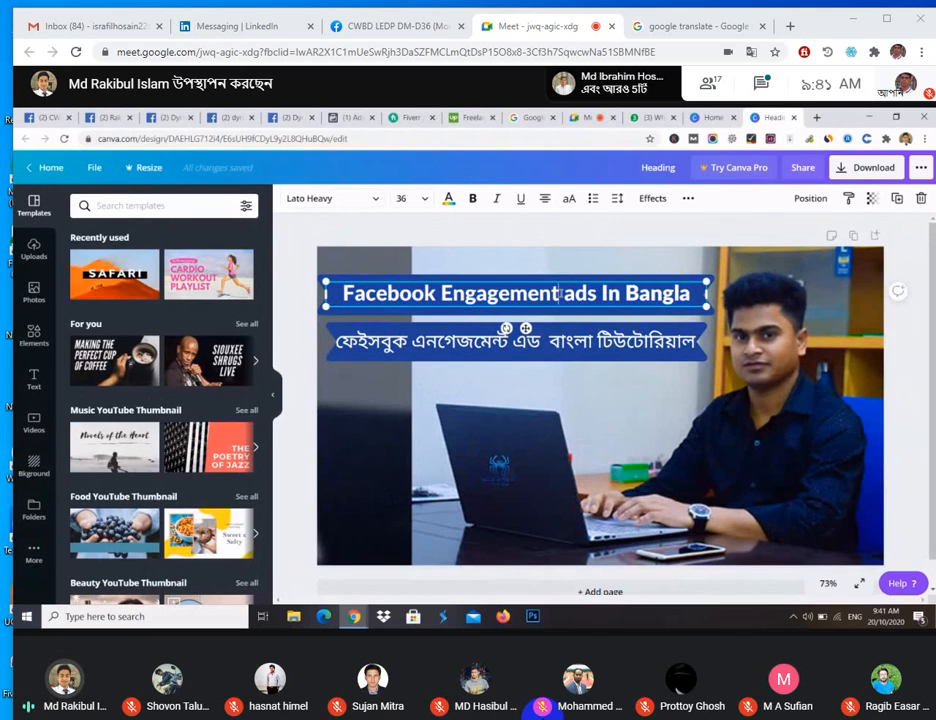
{"action": "key", "text": "BackSpace"}
{"action": "key", "text": "BackSpace"}
{"action": "key", "text": "BackSpace"}
{"action": "key", "text": "BackSpace"}
{"action": "key", "text": "BackSpace"}
{"action": "key", "text": "BackSpace"}
{"action": "key", "text": "BackSpace"}
{"action": "key", "text": "BackSpace"}
{"action": "key", "text": "BackSpace"}
{"action": "key", "text": "BackSpace"}
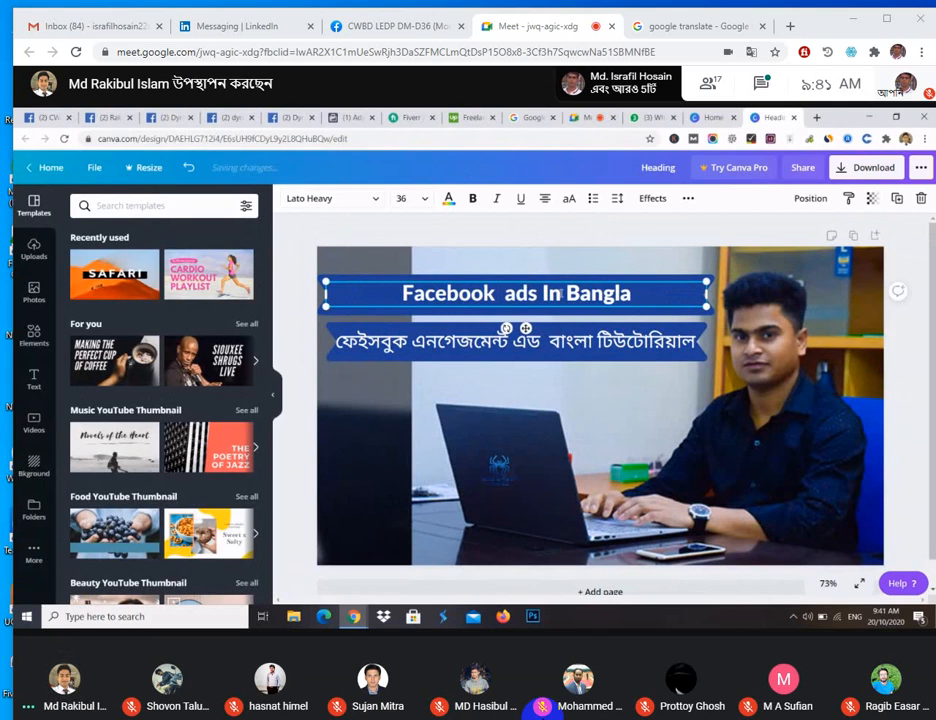
{"action": "type", "text": "Page"}
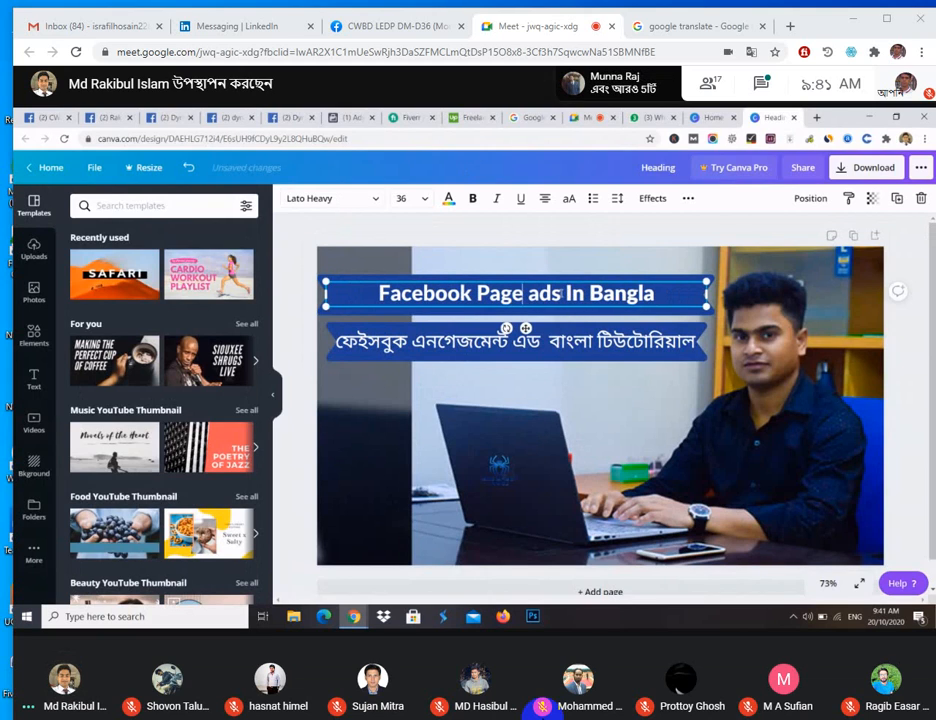
{"action": "type", "text": " Like"}
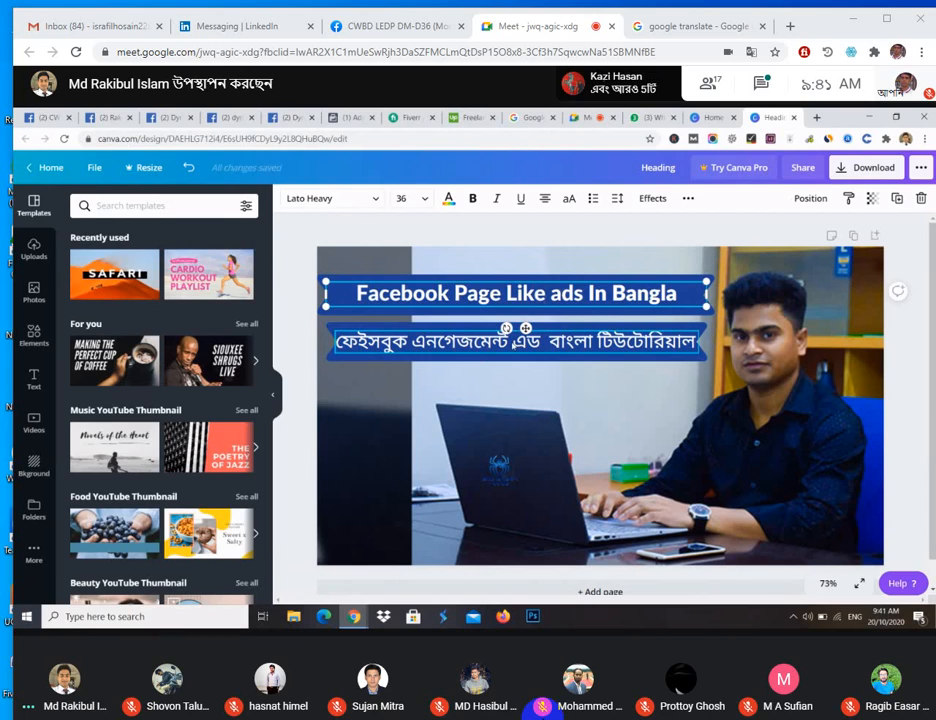
- Delete the word "এনগেজমেন্ট" from the thumbnail's Bangla subtitle
{"action": "left_click", "coordinate": [514, 344]}
{"action": "left_click_drag", "start_coordinate": [512, 342], "coordinate": [412, 342]}
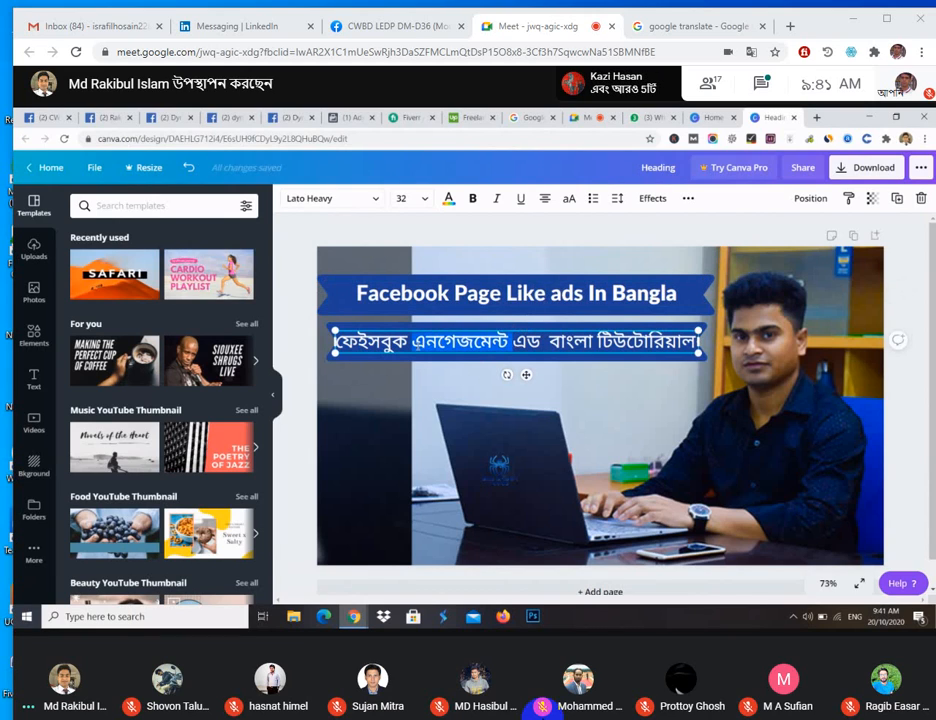
{"action": "key", "text": "BackSpace"}
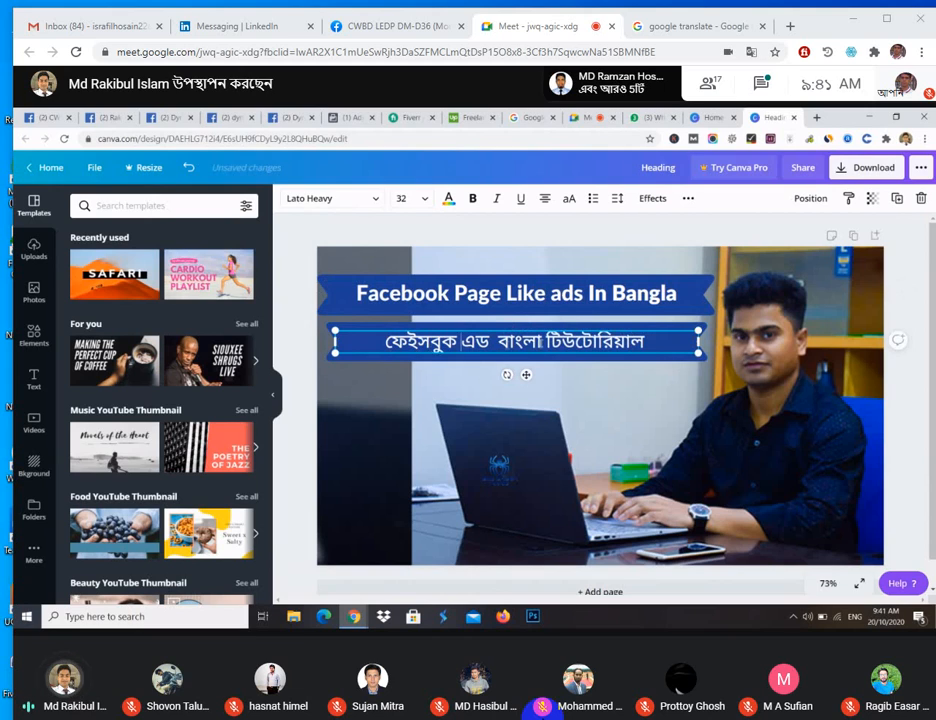
{"action": "left_click", "coordinate": [607, 366]}
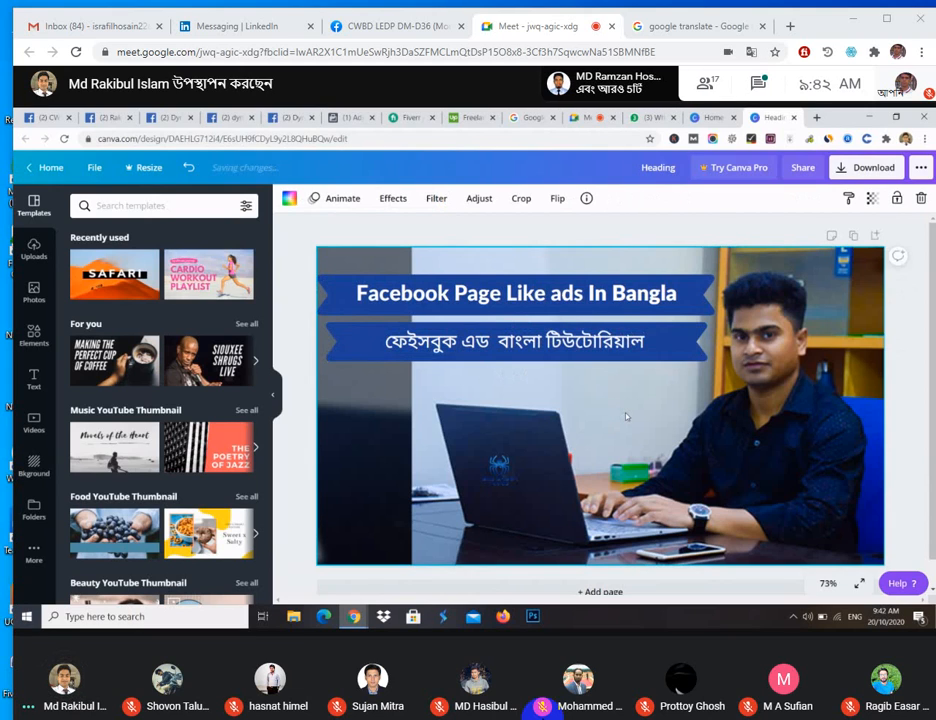
- Download the thumbnail as a PNG, close the promotional pop-up and open the options of the downloaded Heading.png
{"action": "left_click", "coordinate": [866, 170]}
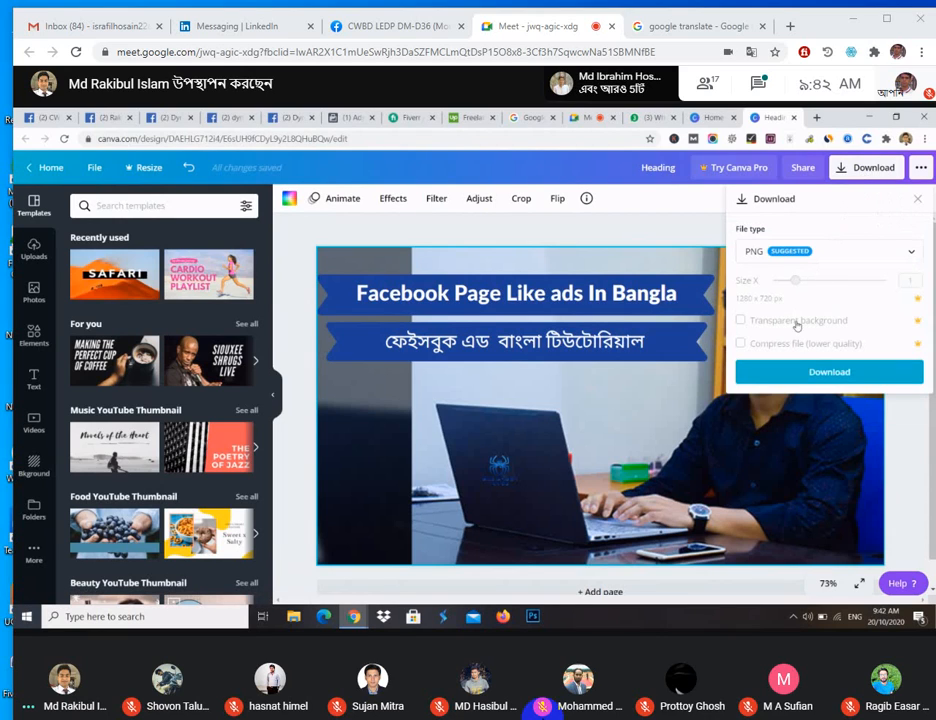
{"action": "left_click", "coordinate": [826, 374]}
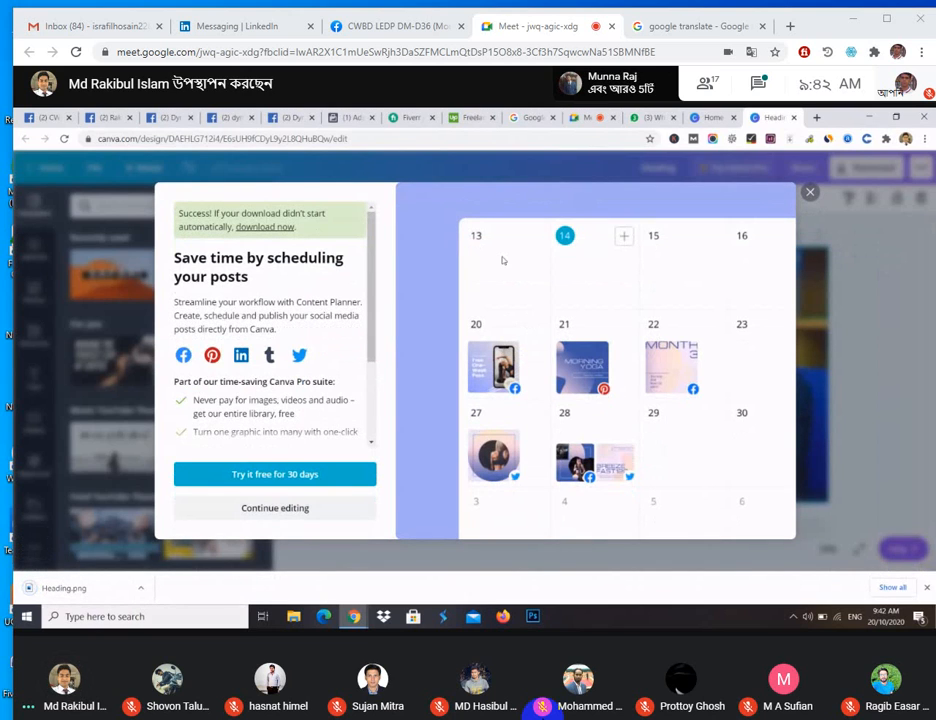
{"action": "left_click", "coordinate": [811, 193]}
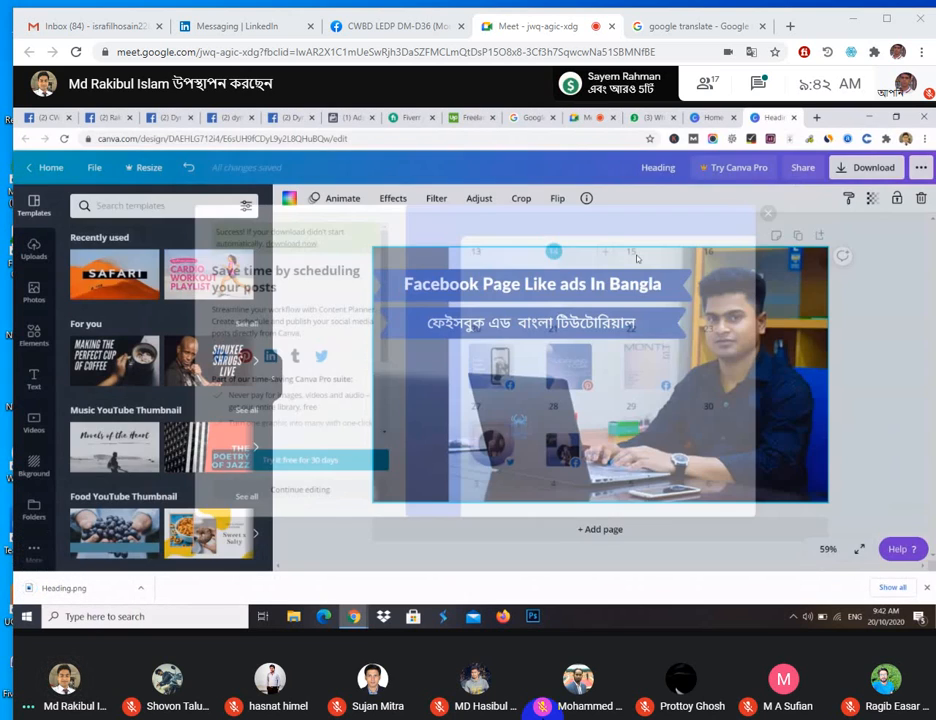
{"action": "left_click", "coordinate": [141, 588]}
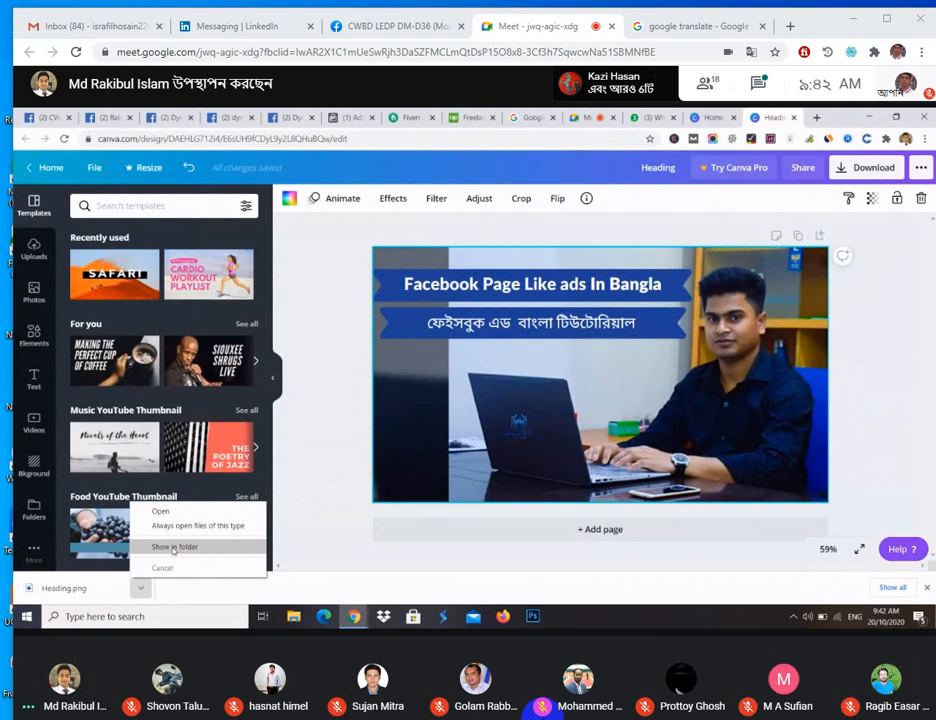
- Search Google for "google input tools" in a new browser tab and open the Google Input Tools online try-out page
{"action": "left_click", "coordinate": [817, 118]}
{"action": "left_click", "coordinate": [817, 118]}
{"action": "type", "text": "g"}
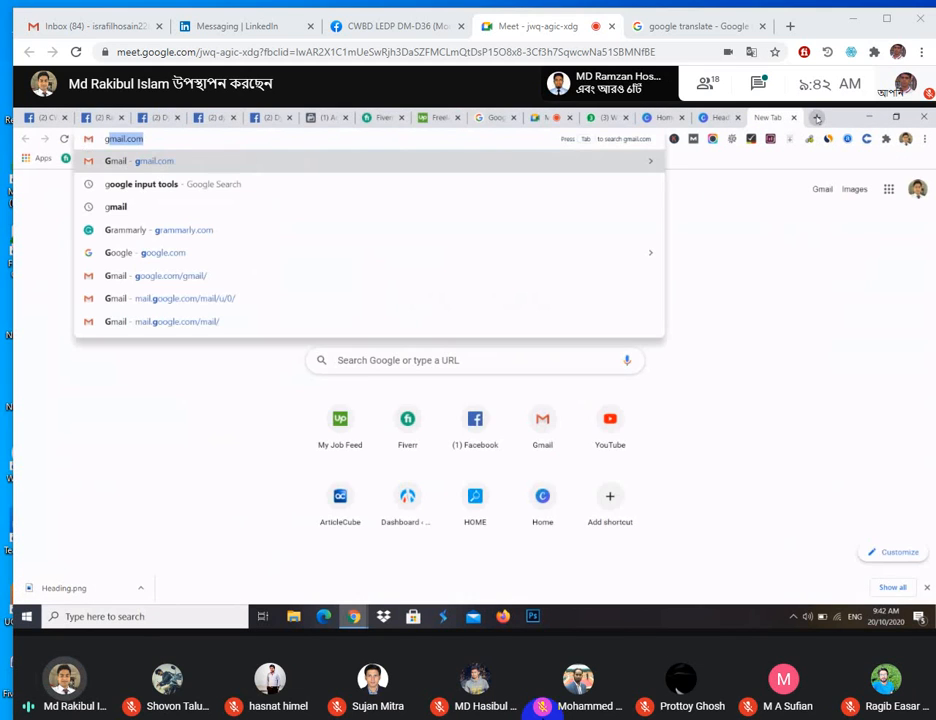
{"action": "type", "text": "oogle"}
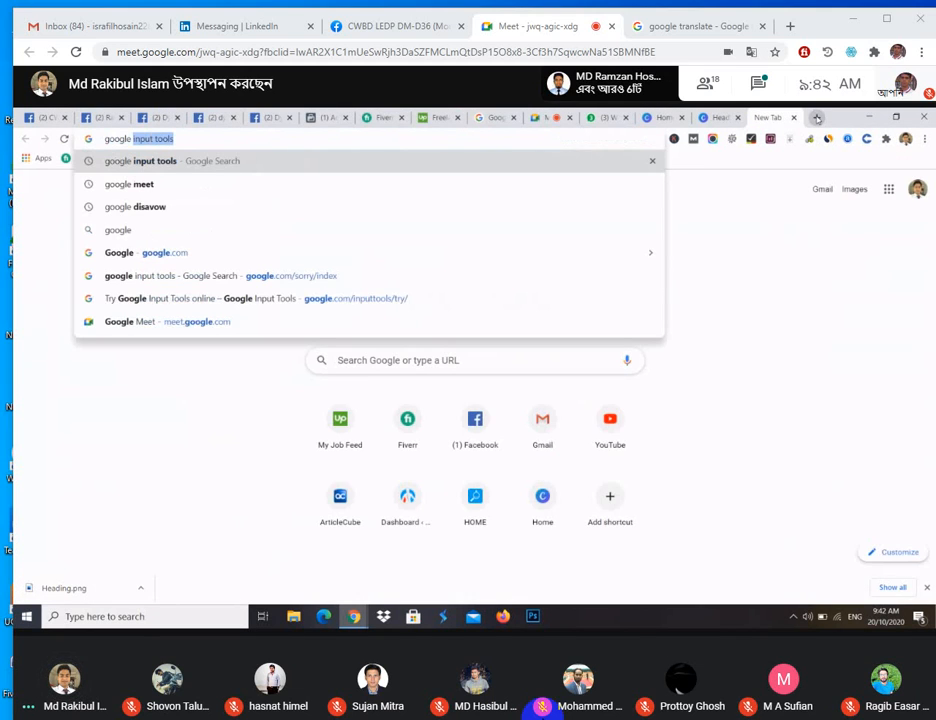
{"action": "key", "text": "Return"}
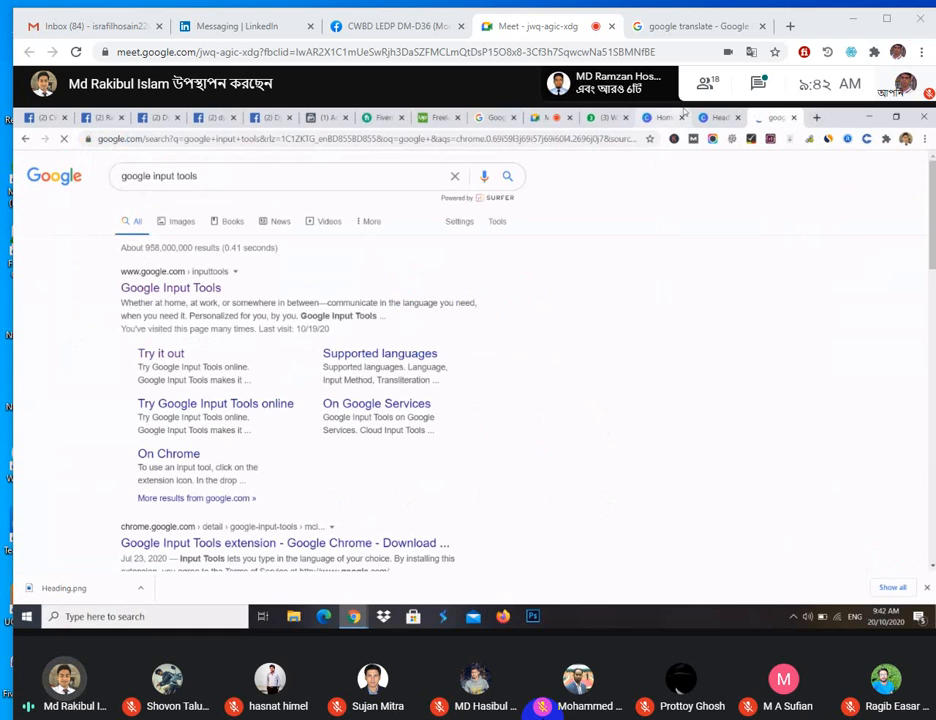
{"action": "left_click", "coordinate": [719, 118]}
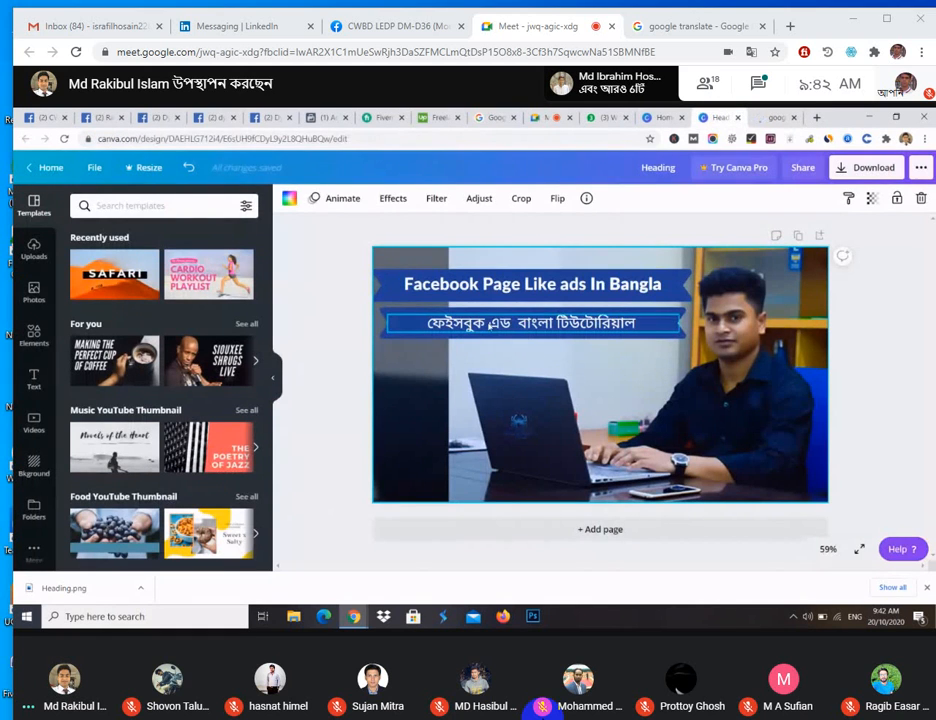
{"action": "left_click", "coordinate": [776, 117]}
{"action": "left_click", "coordinate": [170, 287]}
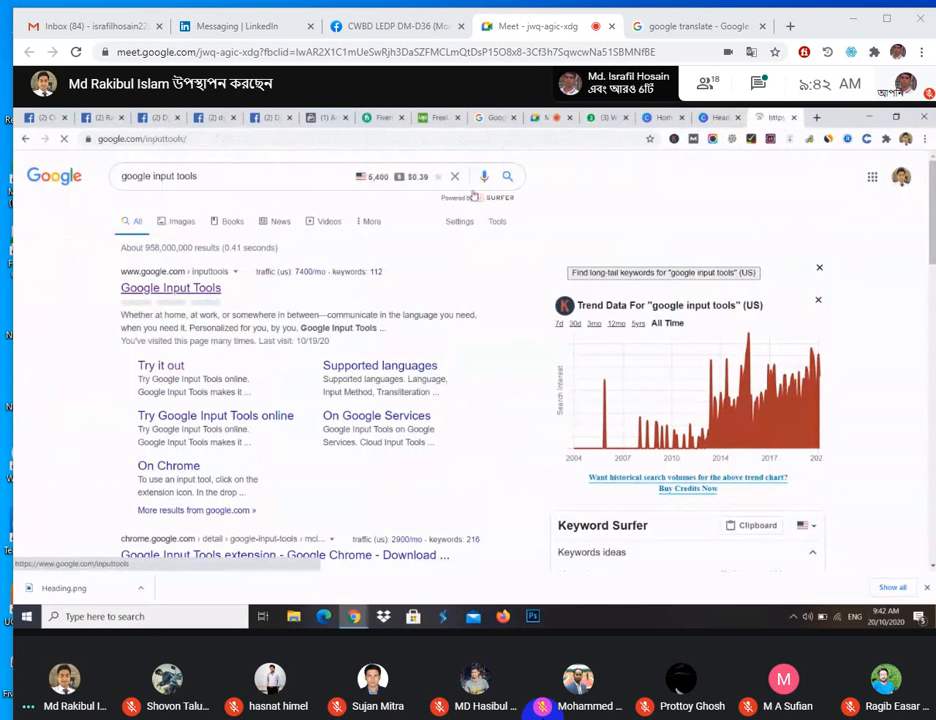
{"action": "left_click", "coordinate": [222, 408]}
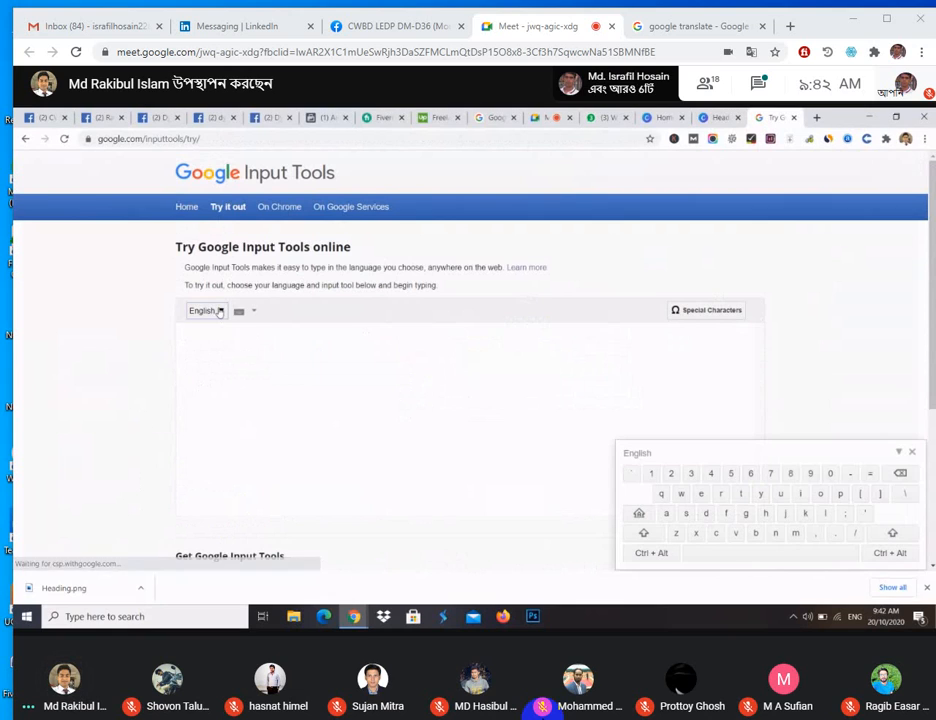
- Set the input language to Bangla and write "পেজ লাইক" by transliterating "page like"
{"action": "left_click", "coordinate": [212, 310]}
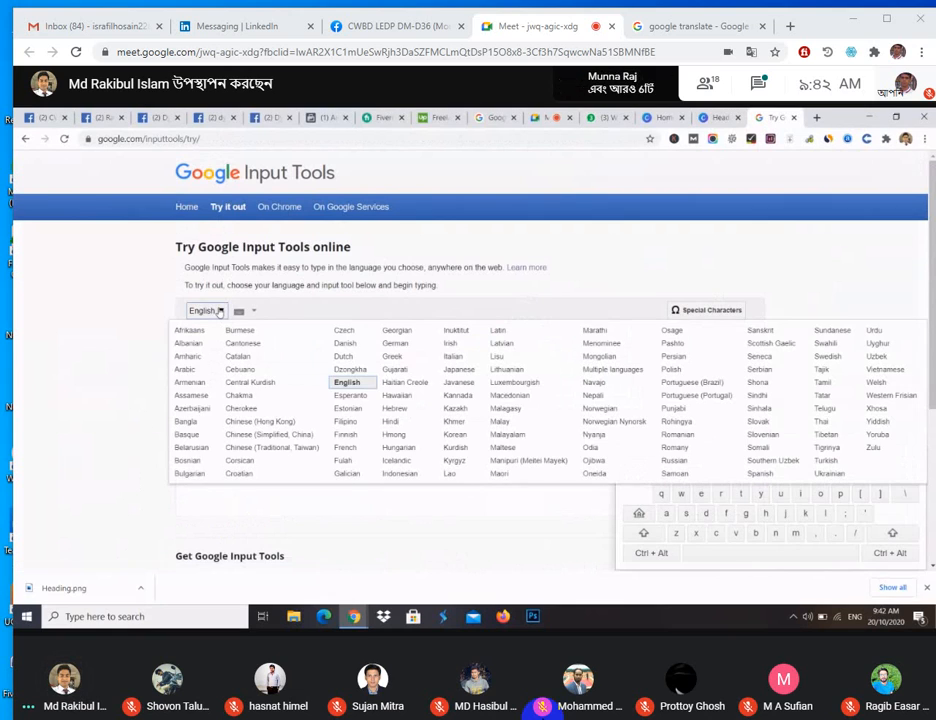
{"action": "left_click", "coordinate": [186, 421]}
{"action": "type", "text": "page"}
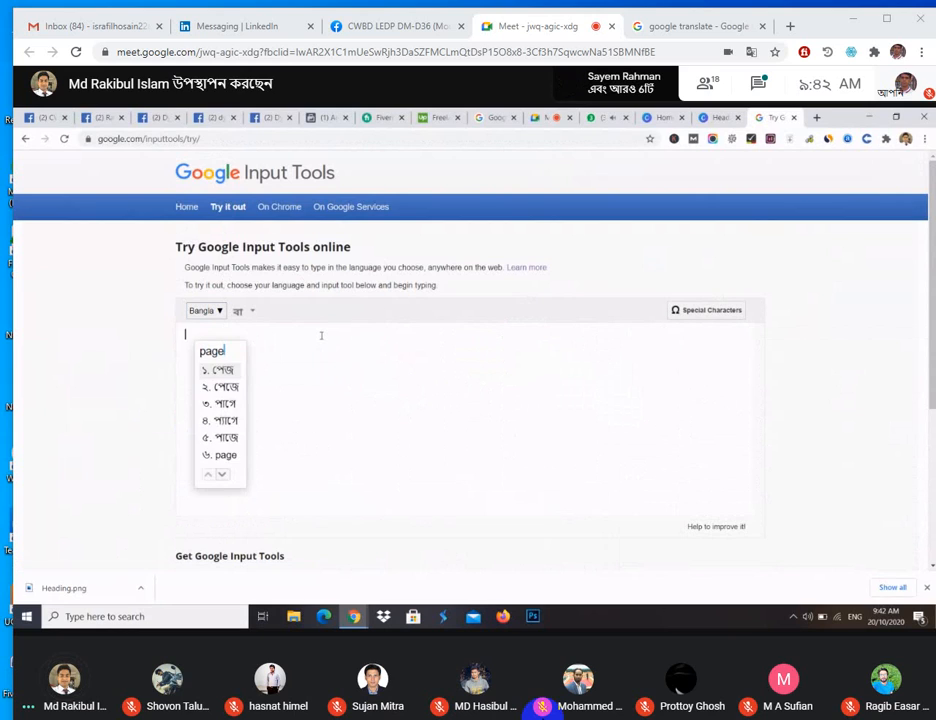
{"action": "key", "text": "Return"}
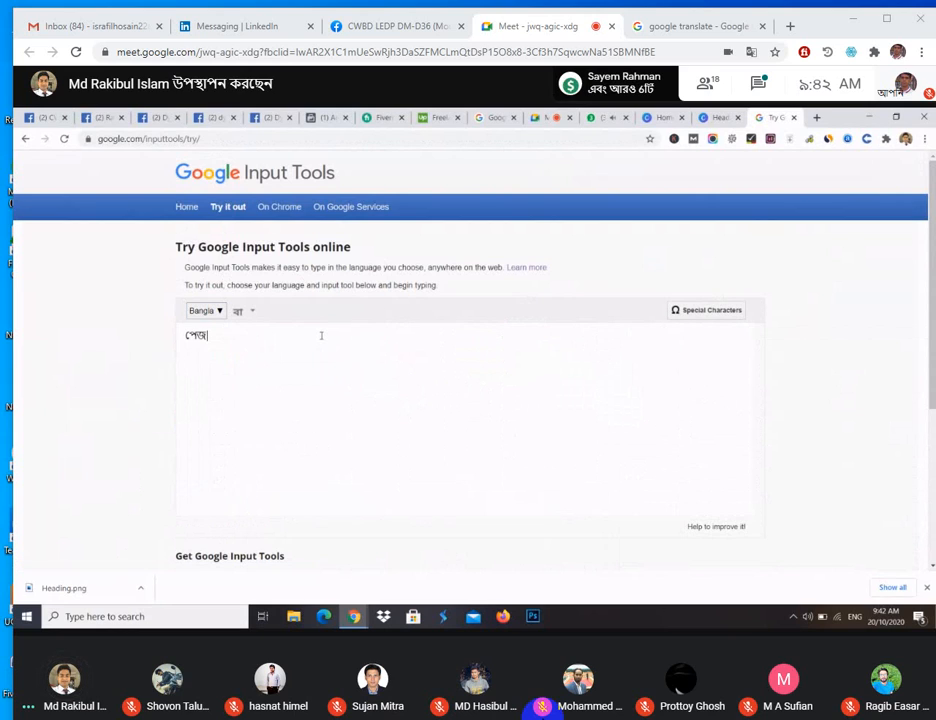
{"action": "type", "text": "l"}
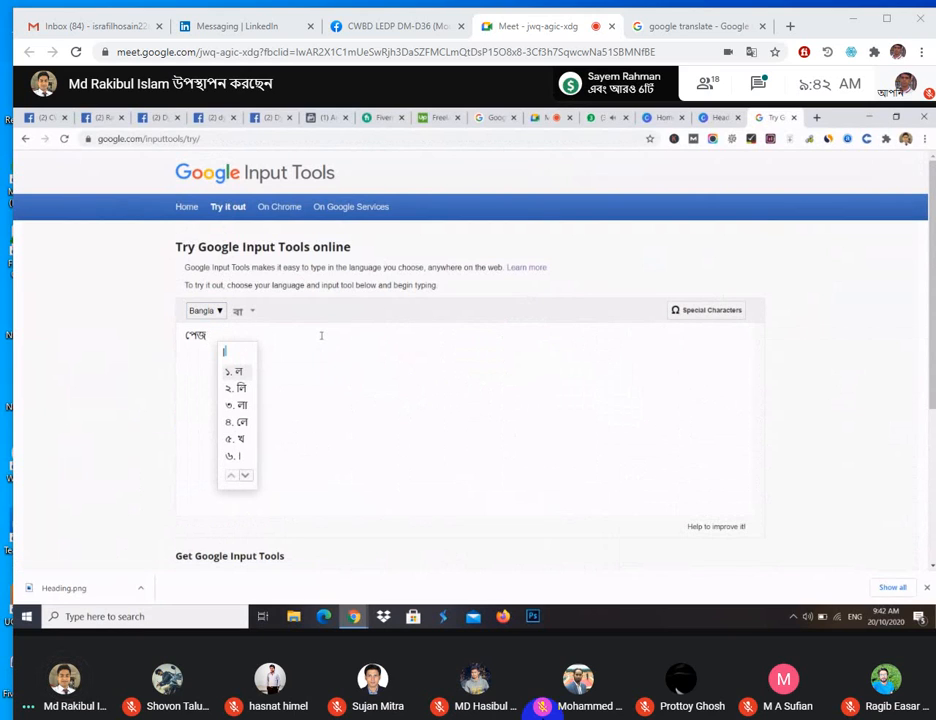
{"action": "type", "text": "ike"}
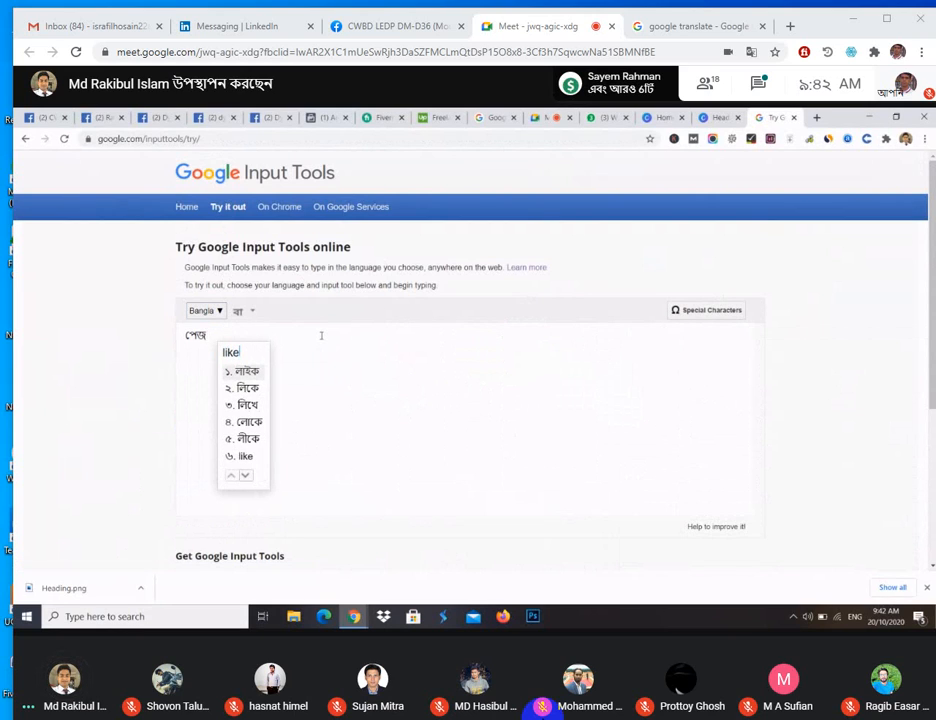
{"action": "key", "text": "Return"}
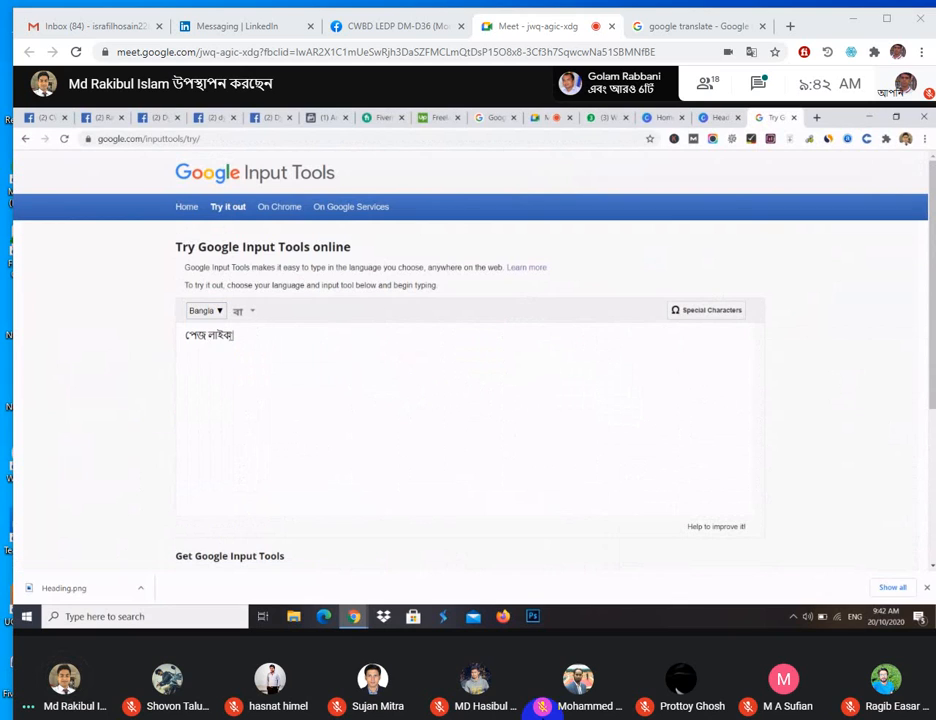
- Copy the transliterated "পেজ লাইক" into the Canva thumbnail's Bangla subtitle after "ফেইসবুক" and continue it with "বাড়াবেন যেভাবে ?"
{"action": "left_click_drag", "start_coordinate": [235, 335], "coordinate": [186, 334]}
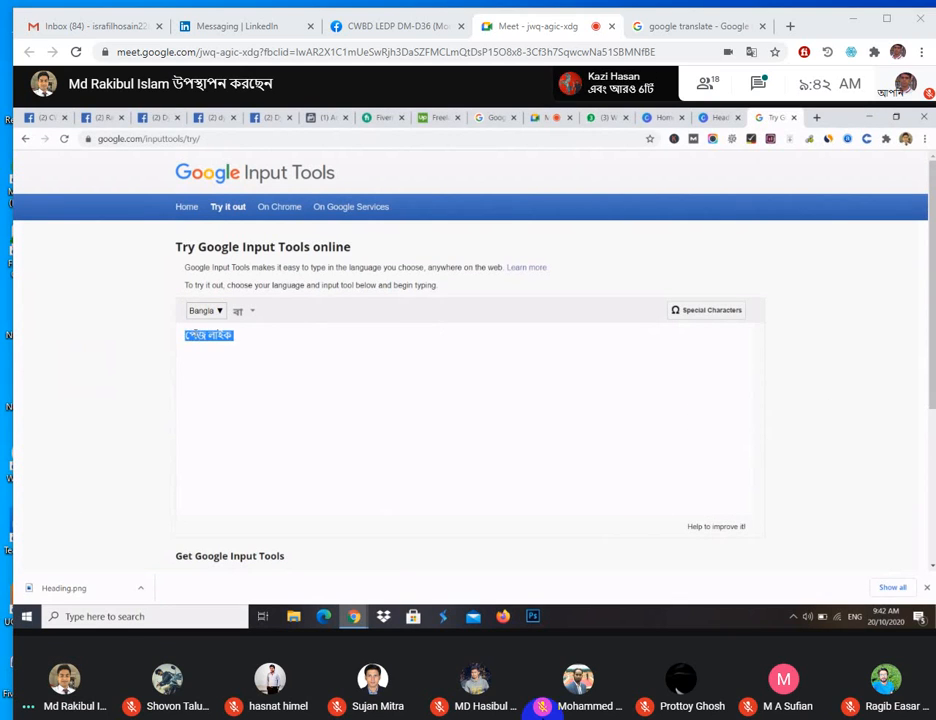
{"action": "right_click", "coordinate": [196, 336]}
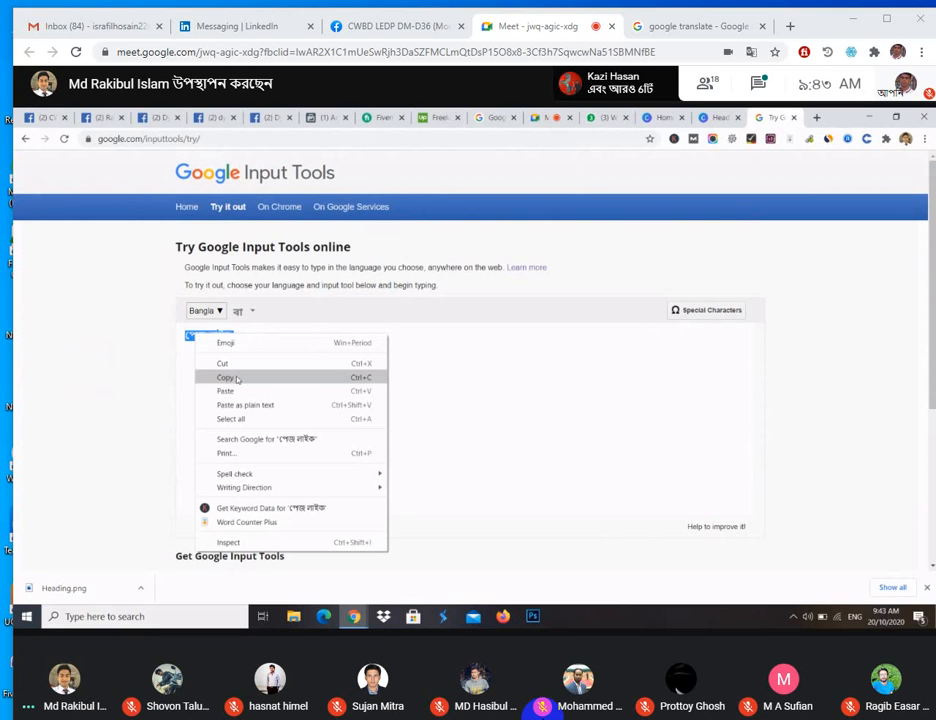
{"action": "left_click", "coordinate": [226, 378]}
{"action": "left_click", "coordinate": [720, 117]}
{"action": "left_click", "coordinate": [530, 322]}
{"action": "left_click", "coordinate": [492, 328]}
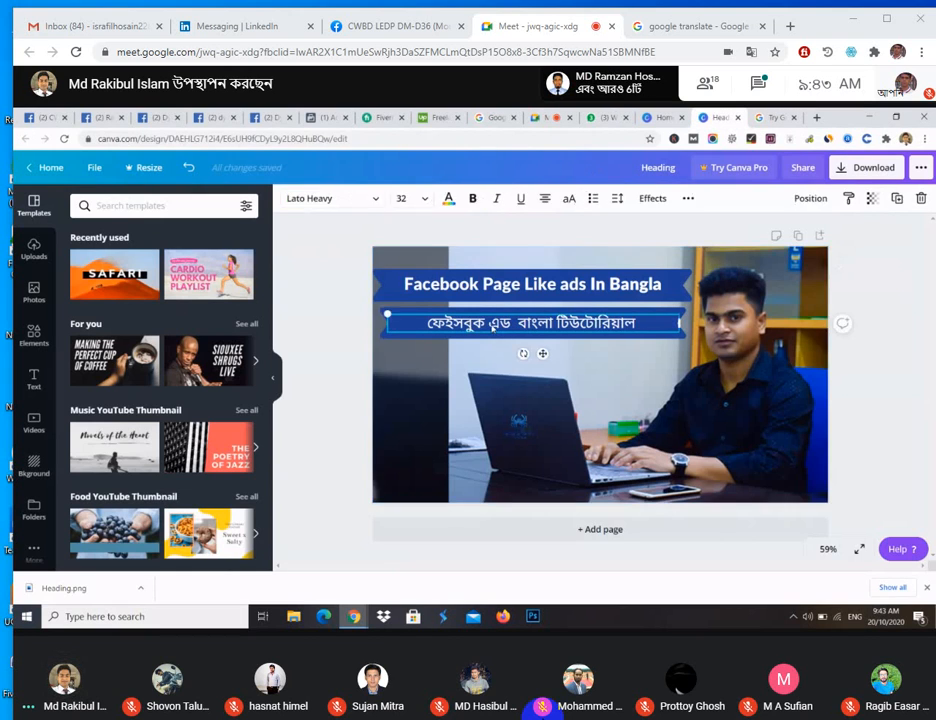
{"action": "double_click", "coordinate": [492, 324]}
{"action": "key", "text": "ctrl+v"}
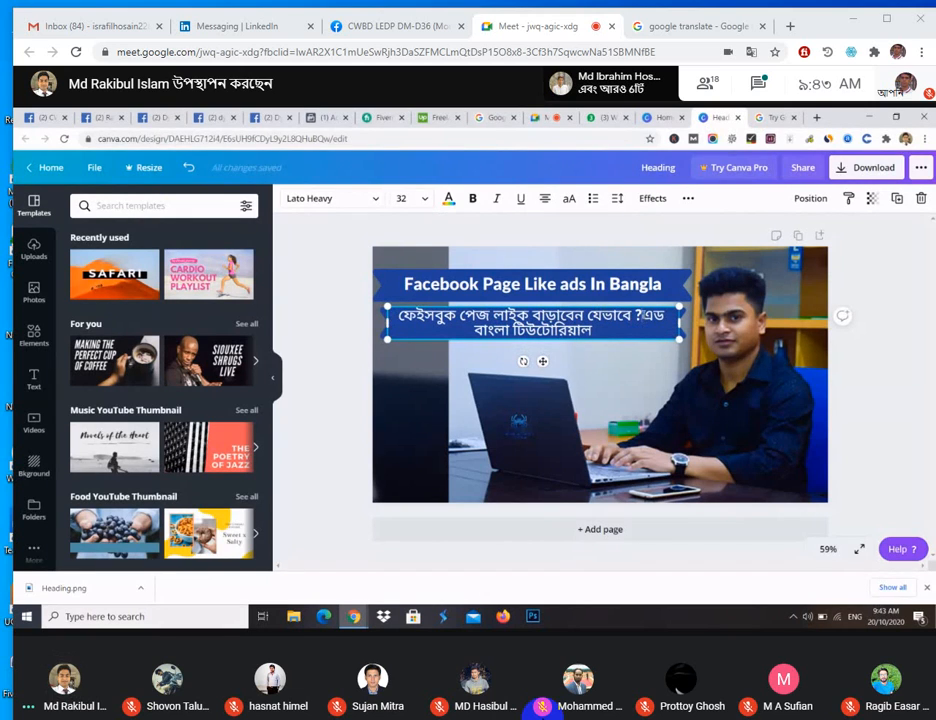
- Delete the trailing "এড বাংলা টিউটোরিয়াল" from the Bangla subtitle and make the remaining text bold
{"action": "left_click_drag", "start_coordinate": [642, 315], "coordinate": [654, 327]}
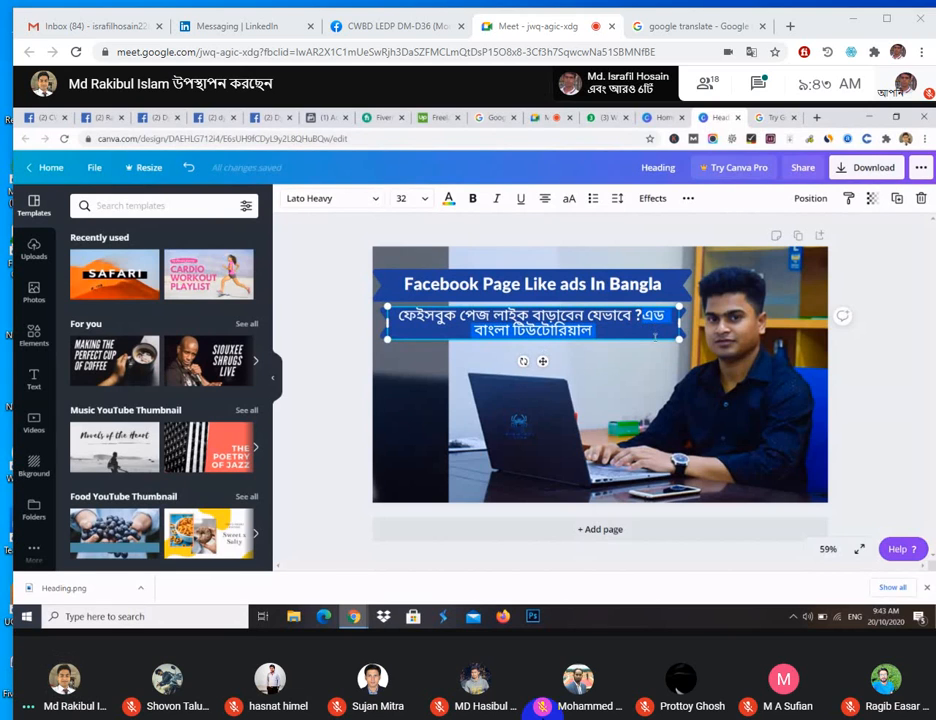
{"action": "key", "text": "BackSpace"}
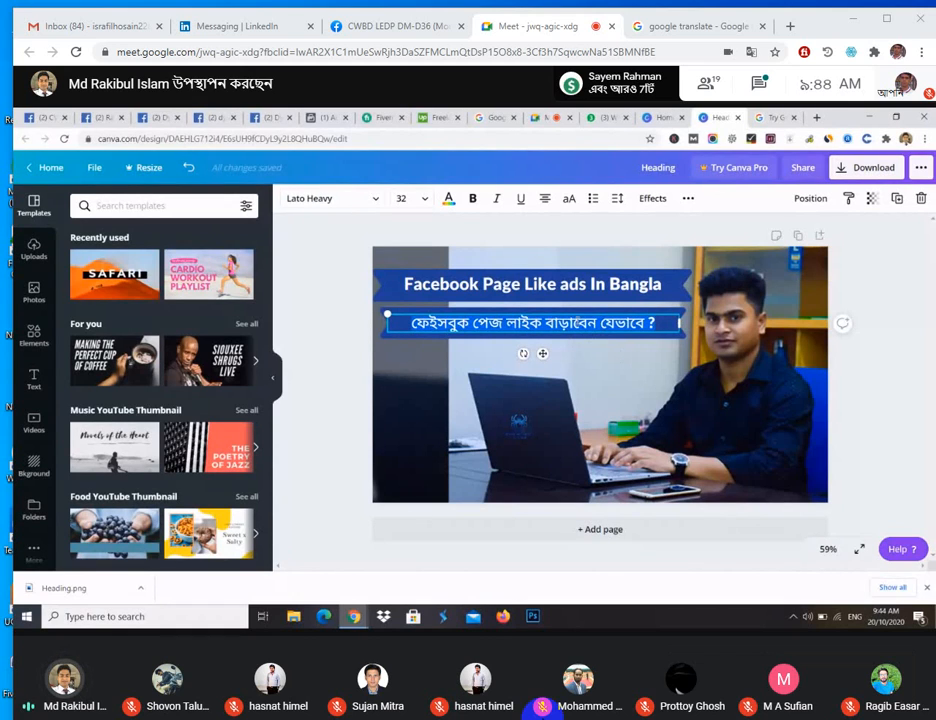
{"action": "key", "text": "ctrl+b"}
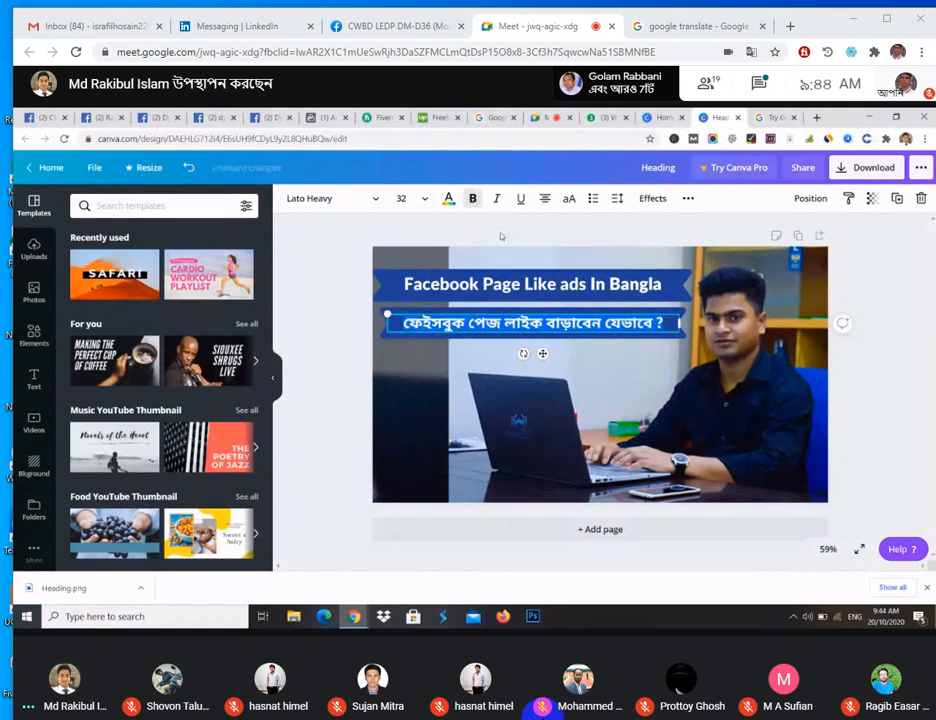
{"action": "left_click", "coordinate": [591, 390]}
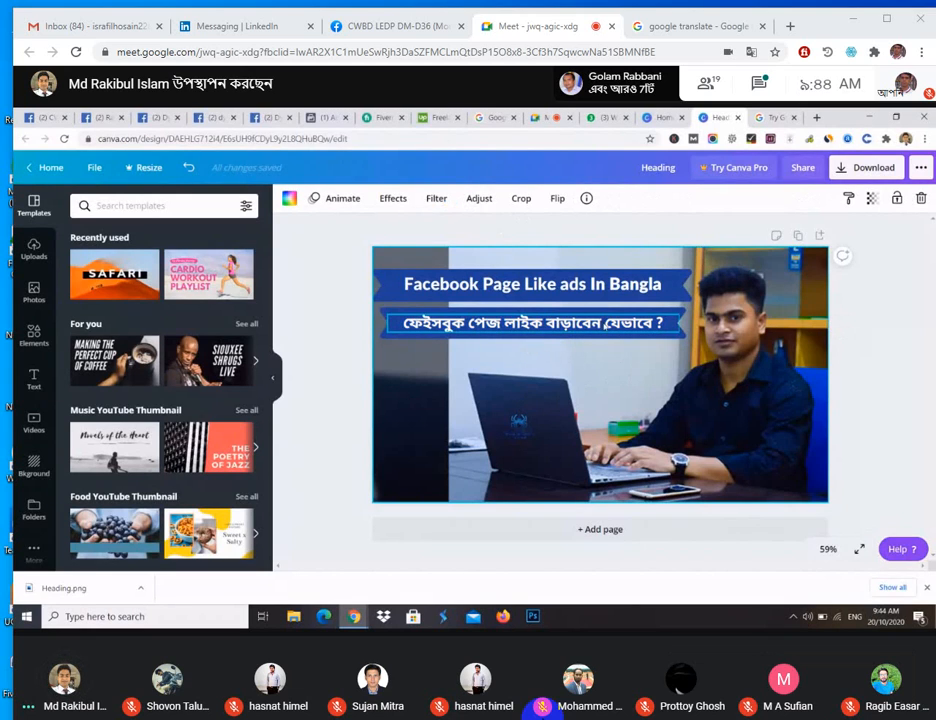
- Set the Bangla subtitle's font size to 36, widen its text box to fit one line and centre it on the banner
{"action": "left_click", "coordinate": [606, 326]}
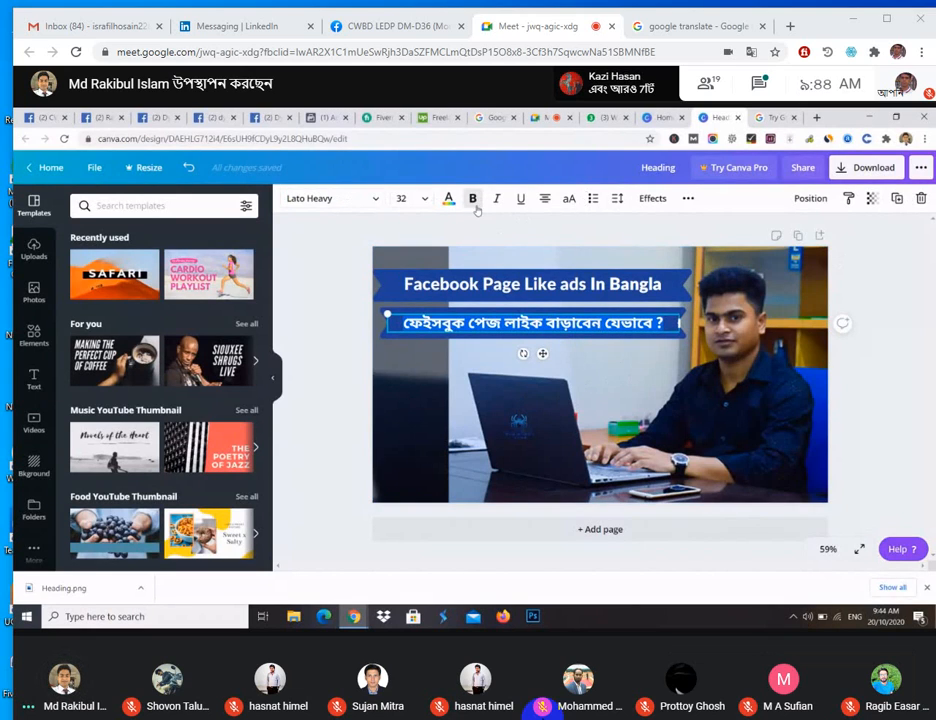
{"action": "left_click", "coordinate": [423, 199]}
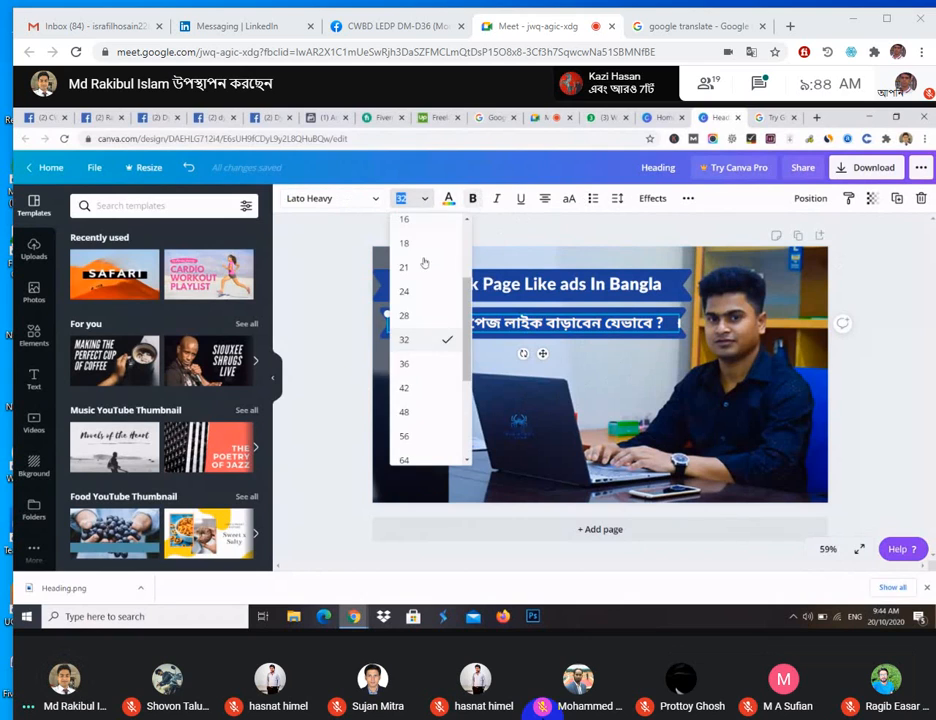
{"action": "left_click", "coordinate": [405, 364]}
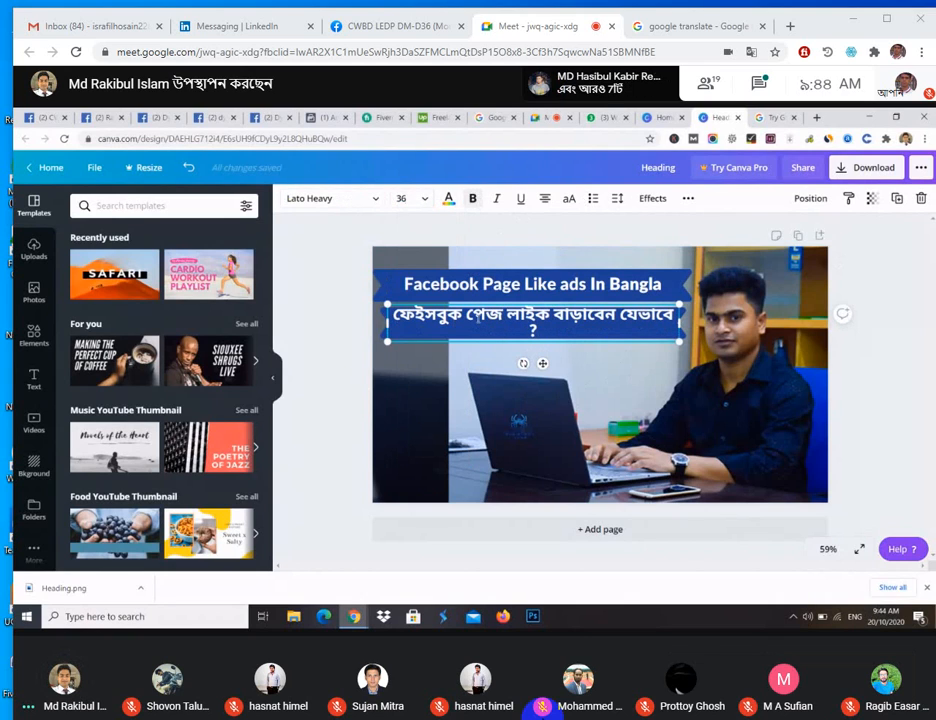
{"action": "left_click_drag", "start_coordinate": [383, 325], "coordinate": [378, 326]}
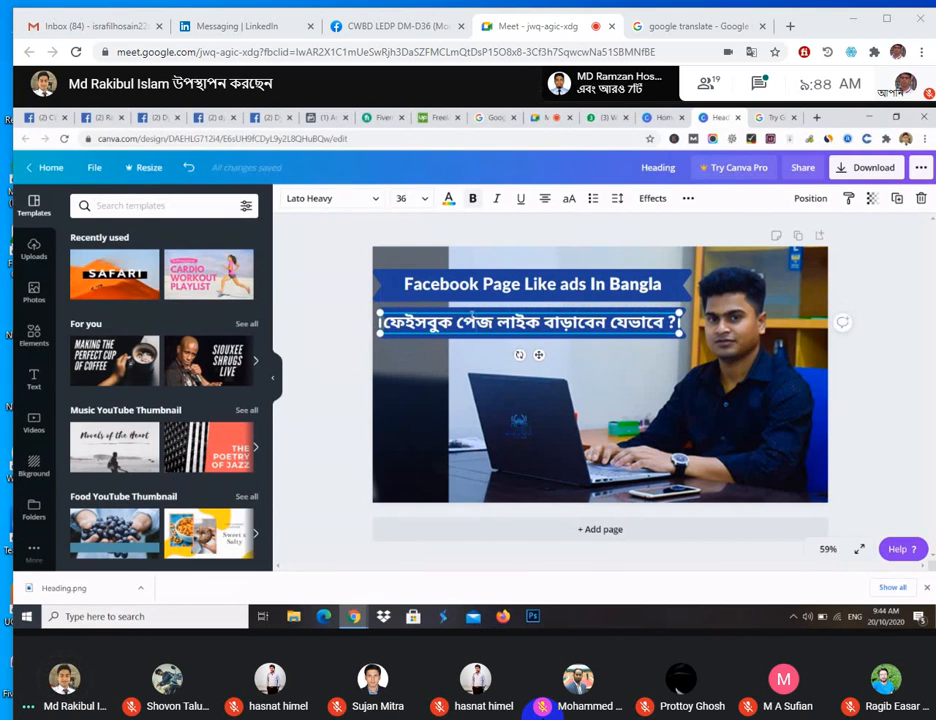
{"action": "left_click_drag", "start_coordinate": [471, 312], "coordinate": [477, 308]}
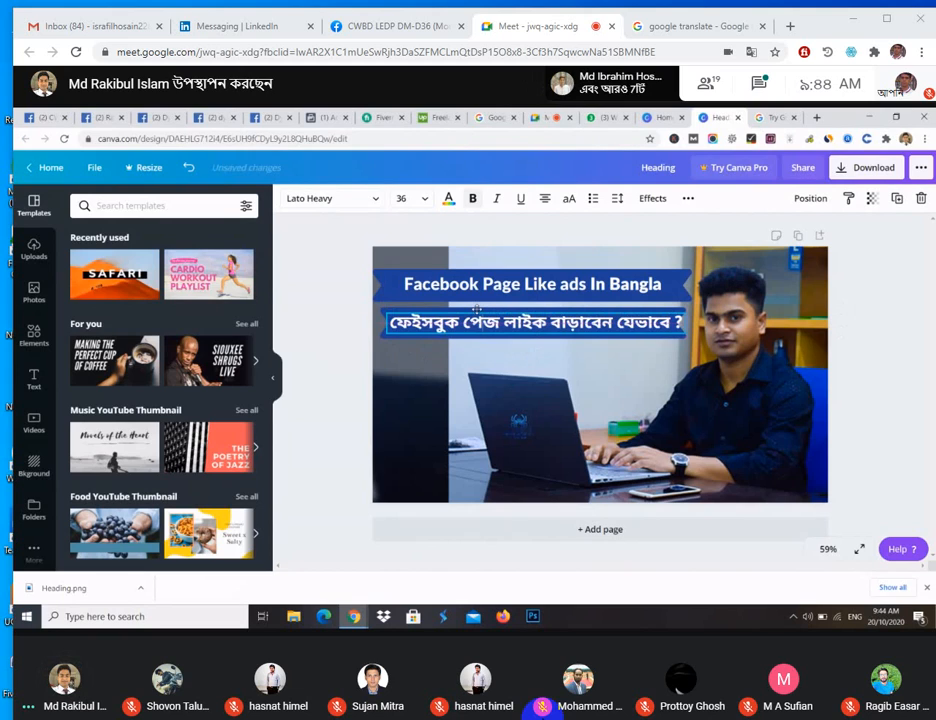
{"action": "left_click_drag", "start_coordinate": [477, 310], "coordinate": [477, 310]}
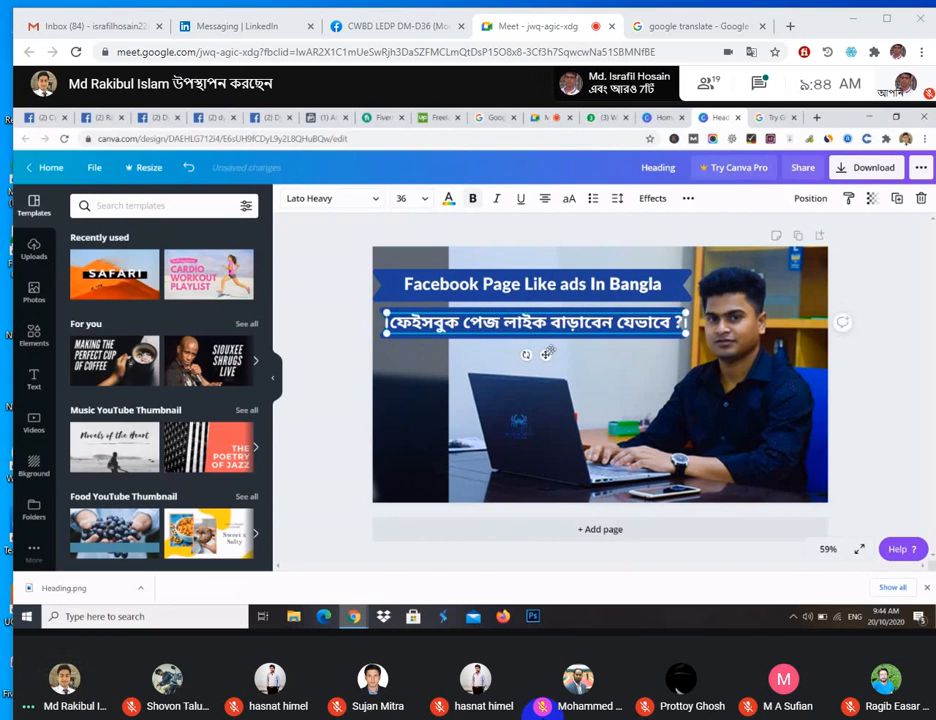
{"action": "left_click", "coordinate": [615, 385]}
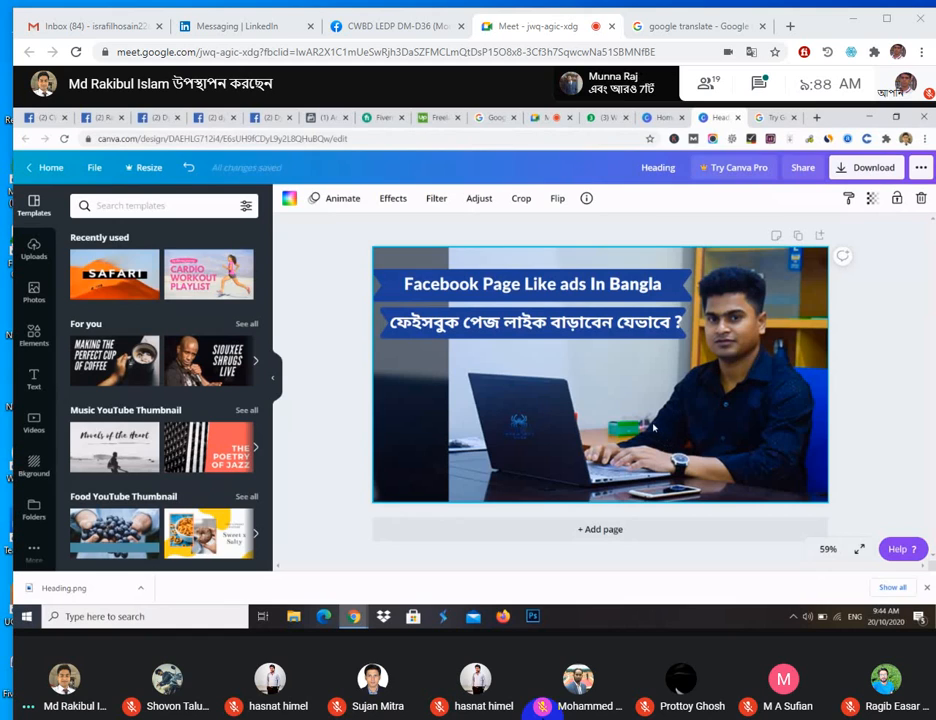
- Download the finished thumbnail as a PNG, close the promotional pop-up and show Heading (1).png in its folder
{"action": "left_click", "coordinate": [862, 172]}
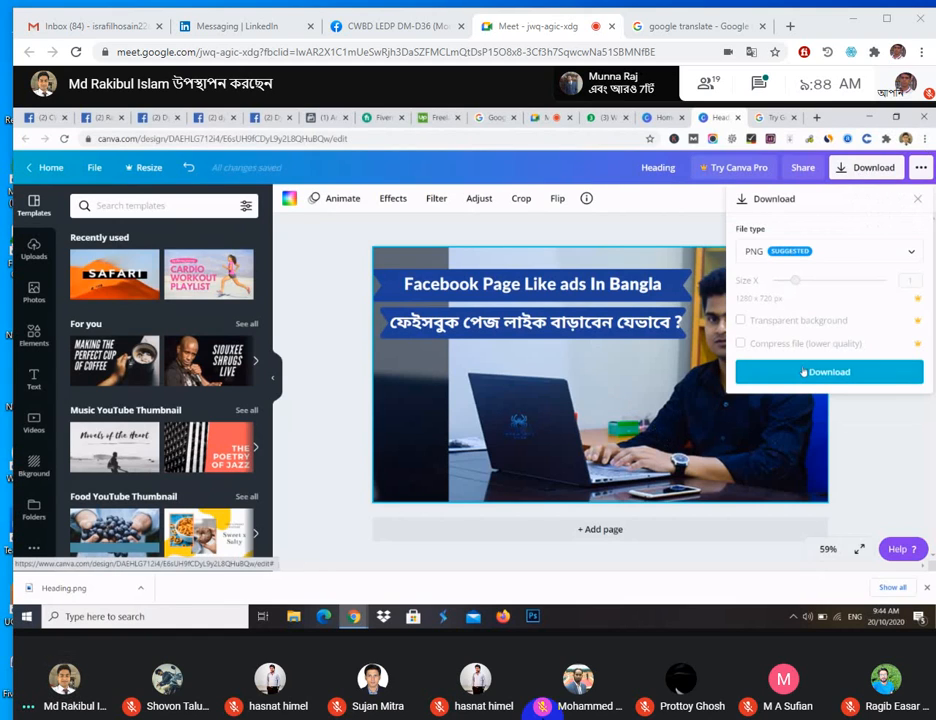
{"action": "left_click", "coordinate": [815, 372]}
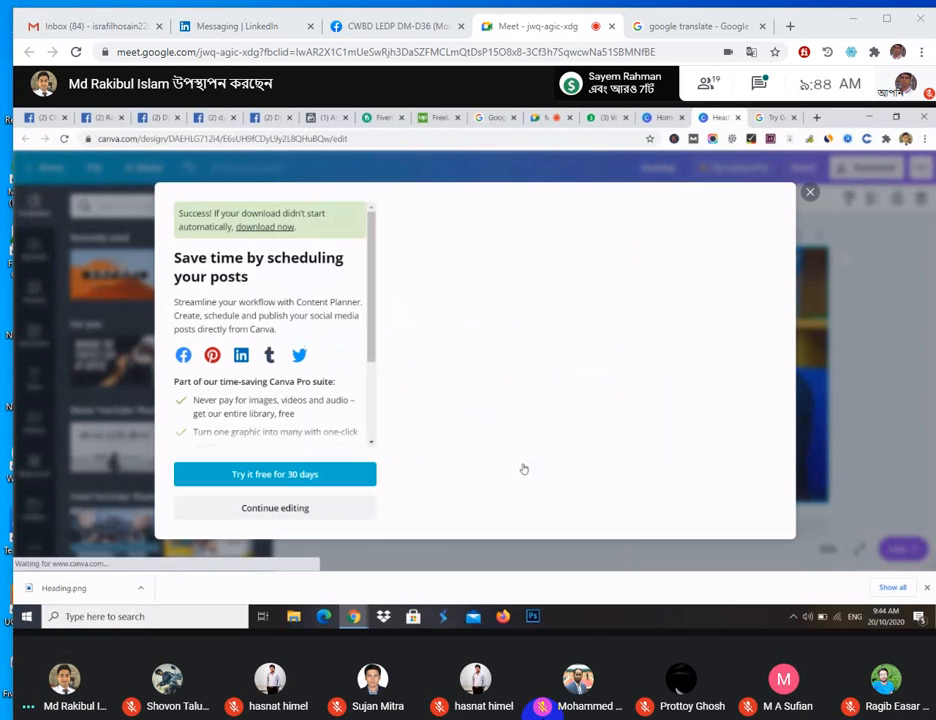
{"action": "left_click", "coordinate": [898, 354]}
{"action": "left_click", "coordinate": [141, 588]}
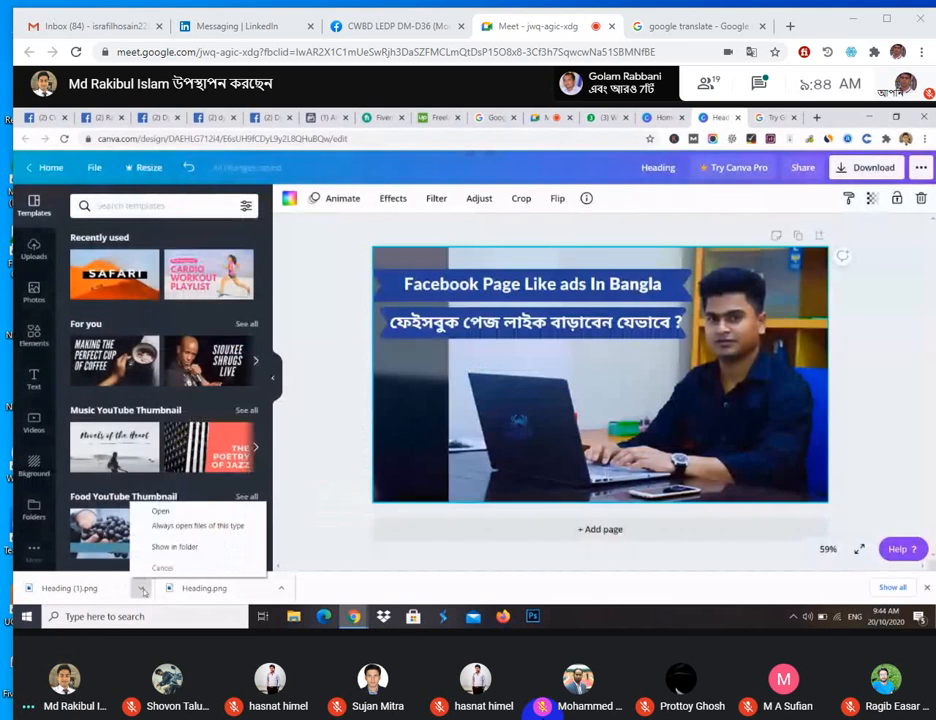
{"action": "left_click", "coordinate": [177, 548]}
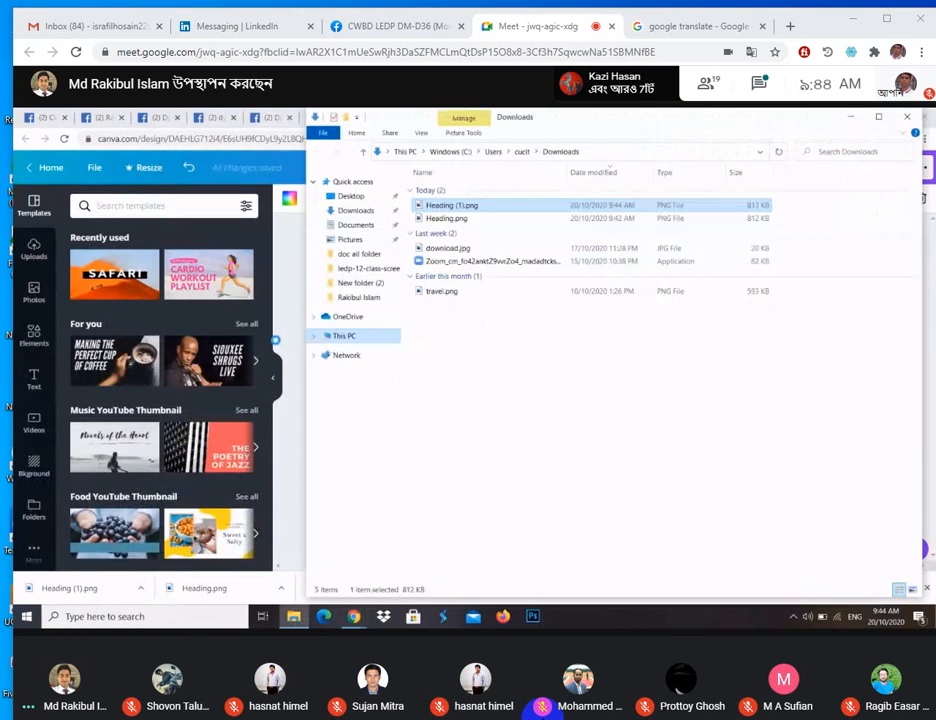
- Move Heading (1).png from Downloads to the desktop, replacing the file of the same name there
{"action": "right_click", "coordinate": [458, 206]}
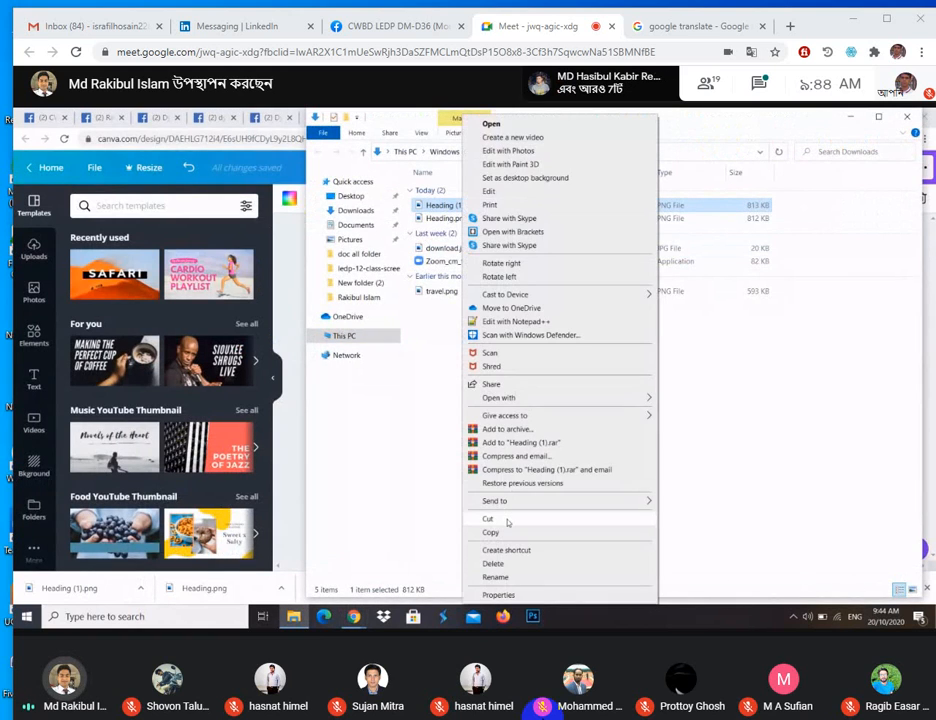
{"action": "left_click", "coordinate": [789, 113]}
{"action": "left_click", "coordinate": [849, 118]}
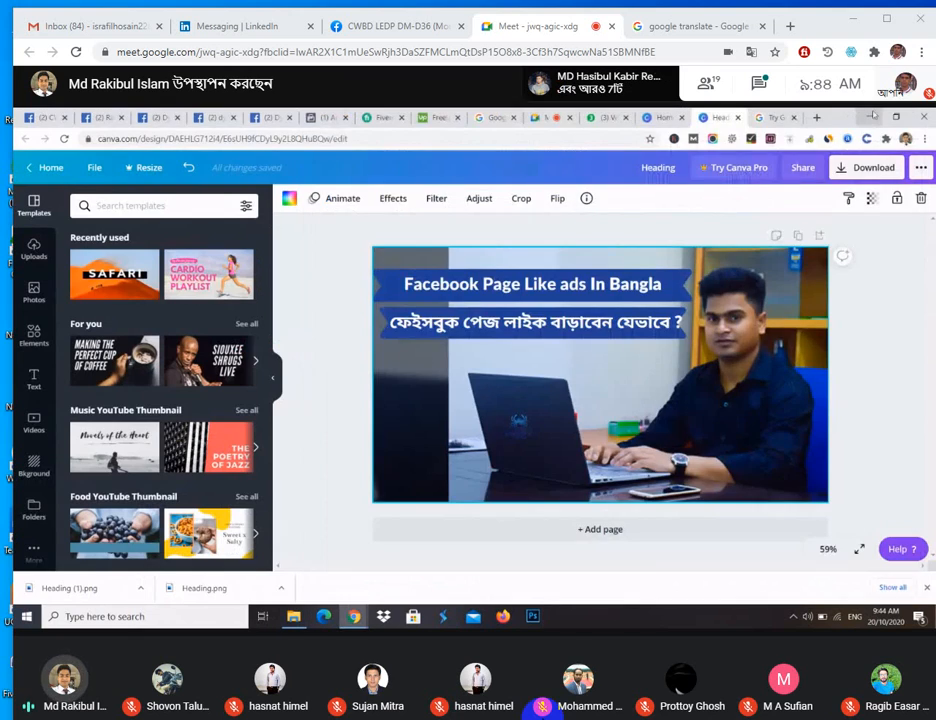
{"action": "left_click", "coordinate": [849, 118]}
{"action": "right_click", "coordinate": [833, 383]}
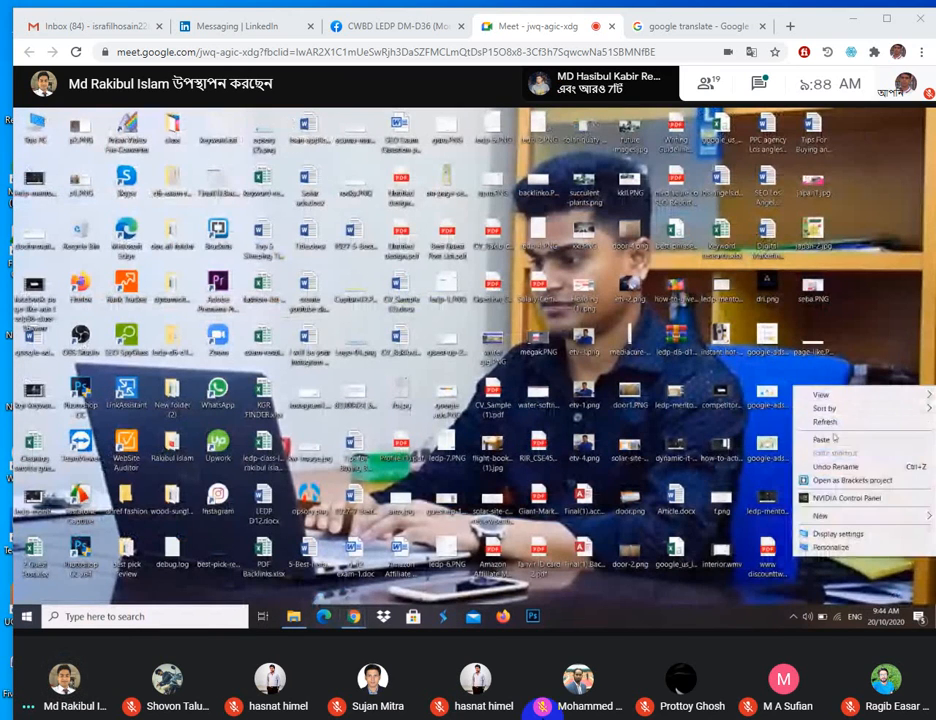
{"action": "left_click", "coordinate": [842, 440]}
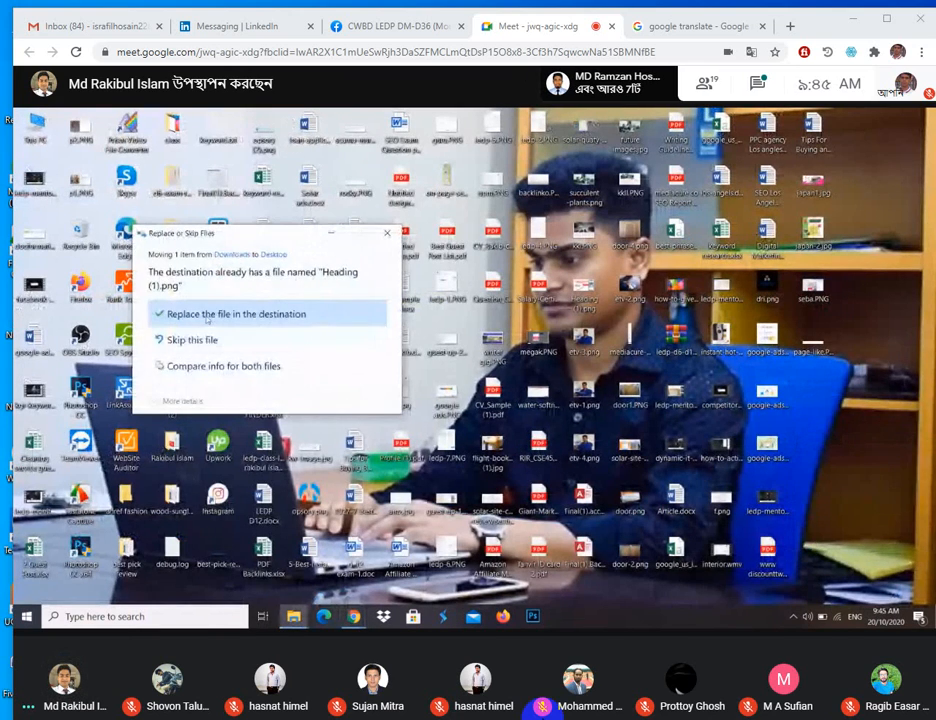
{"action": "left_click", "coordinate": [207, 316]}
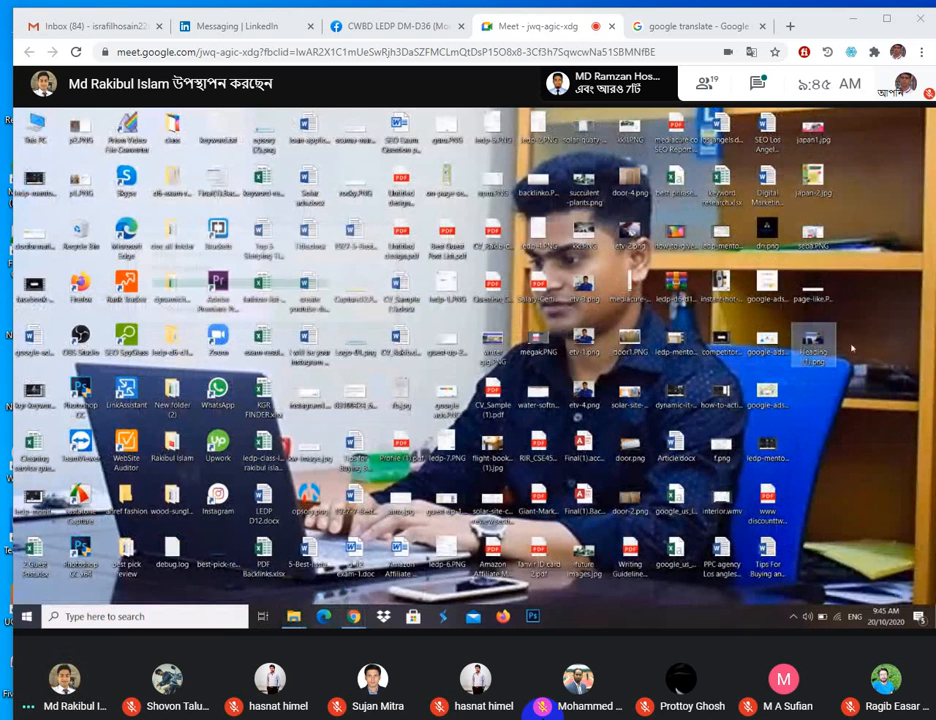
- Rename the thumbnail file on the desktop to facebook-page-like-ads, keeping its .png extension
{"action": "left_click", "coordinate": [804, 358]}
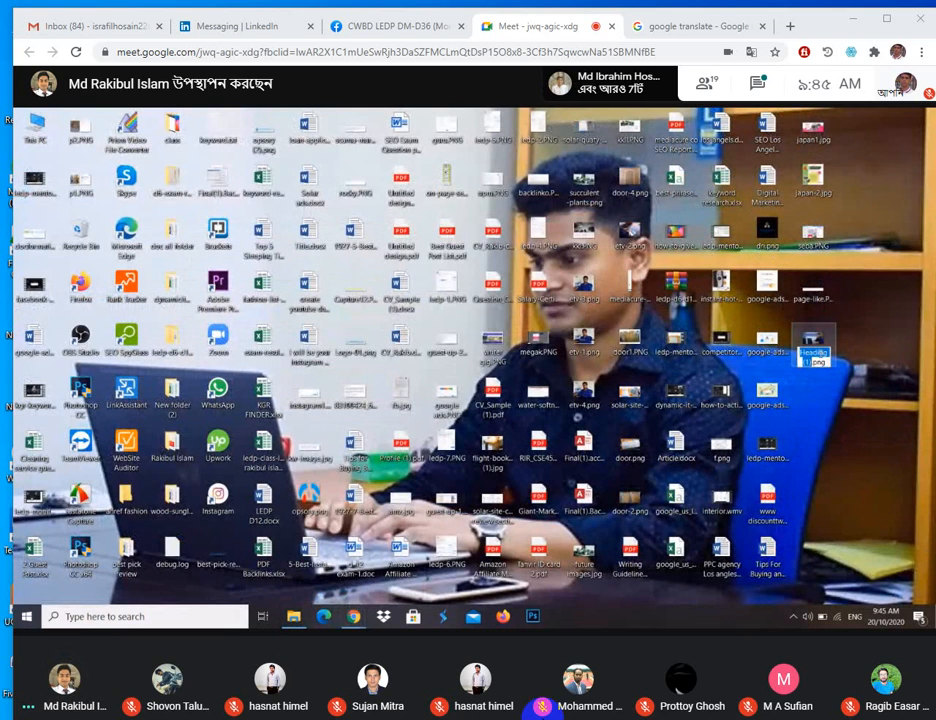
{"action": "type", "text": "facebook"}
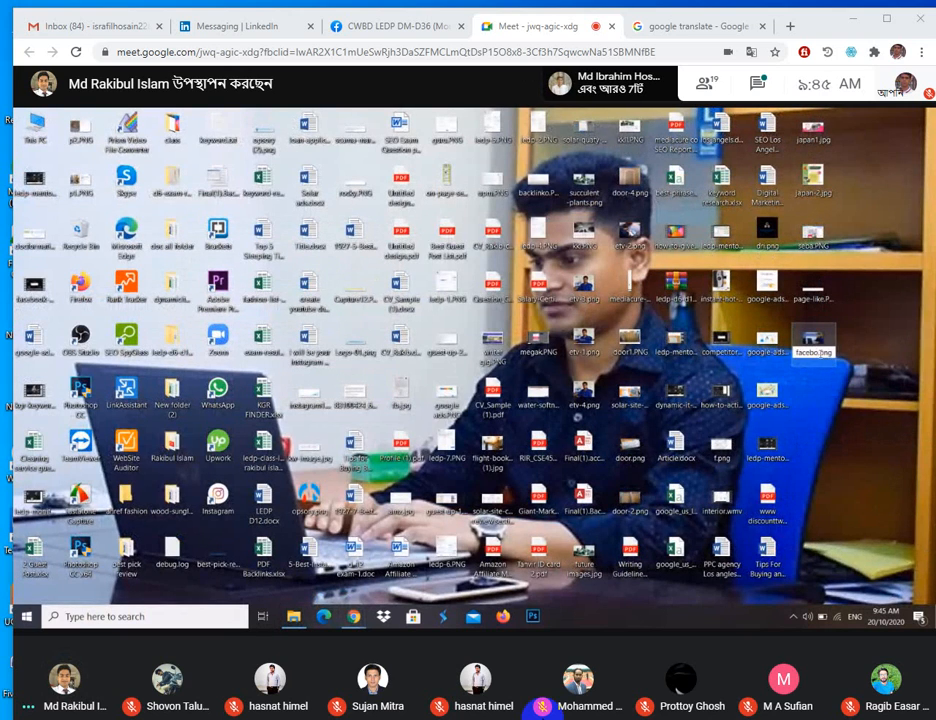
{"action": "type", "text": "-page-like-"}
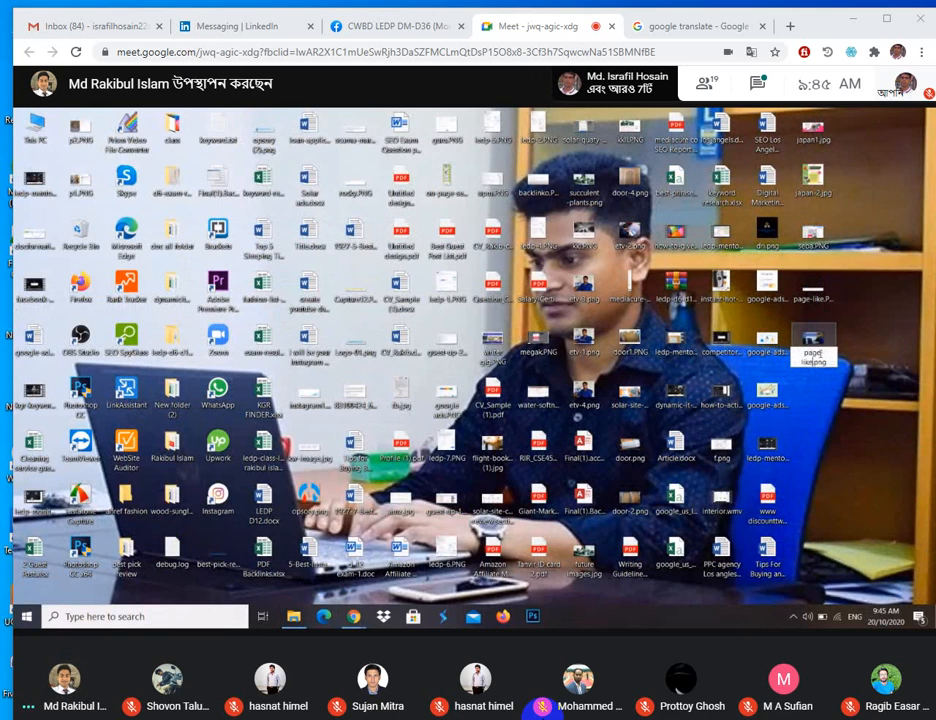
{"action": "type", "text": "ads"}
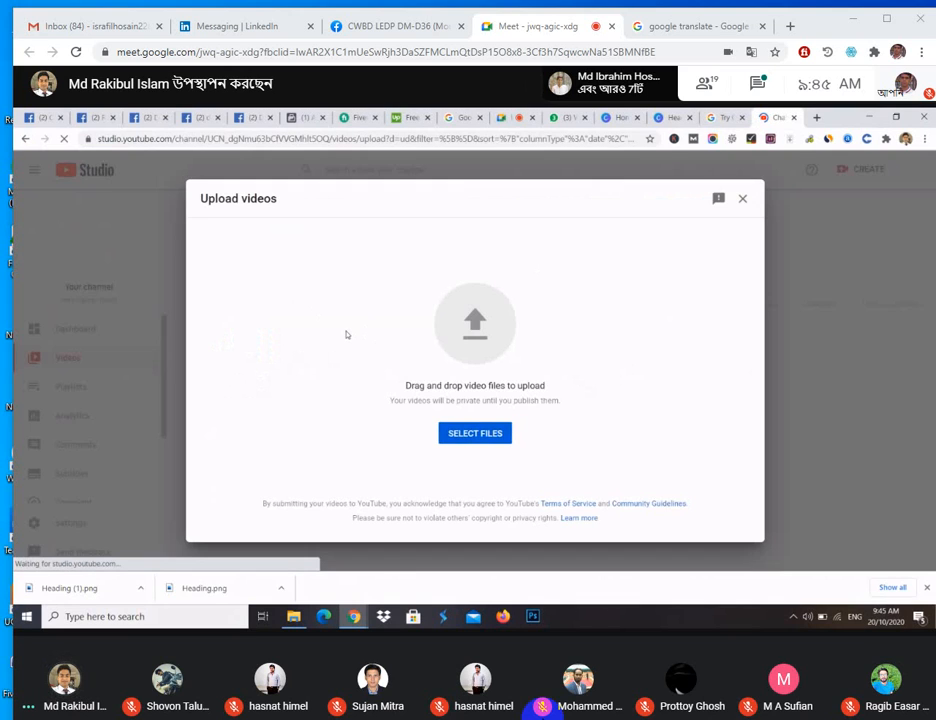
- Upload the video facebook-page-like-ads-ledp36-class-16.wmv from the desktop to YouTube Studio
{"action": "left_click", "coordinate": [475, 433]}
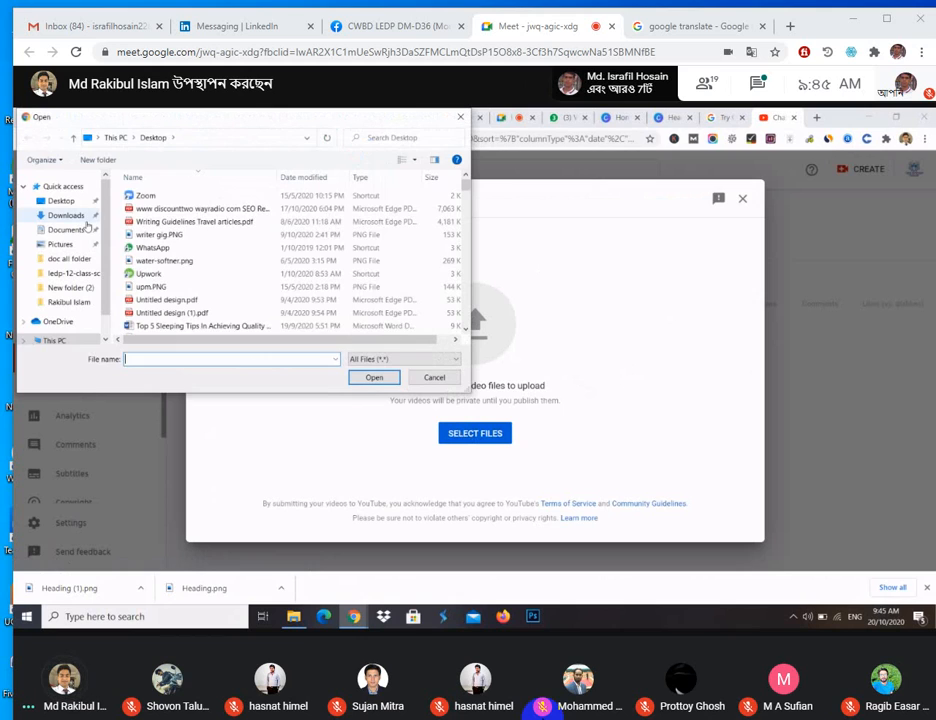
{"action": "left_click", "coordinate": [157, 357]}
{"action": "type", "text": "face"}
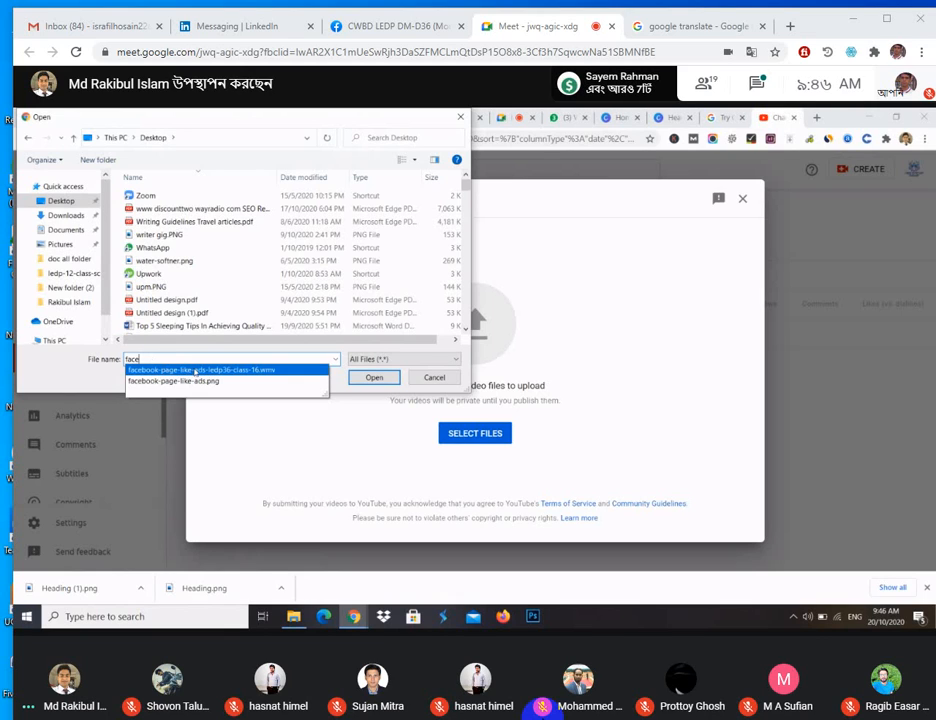
{"action": "left_click", "coordinate": [195, 370]}
{"action": "left_click", "coordinate": [374, 377]}
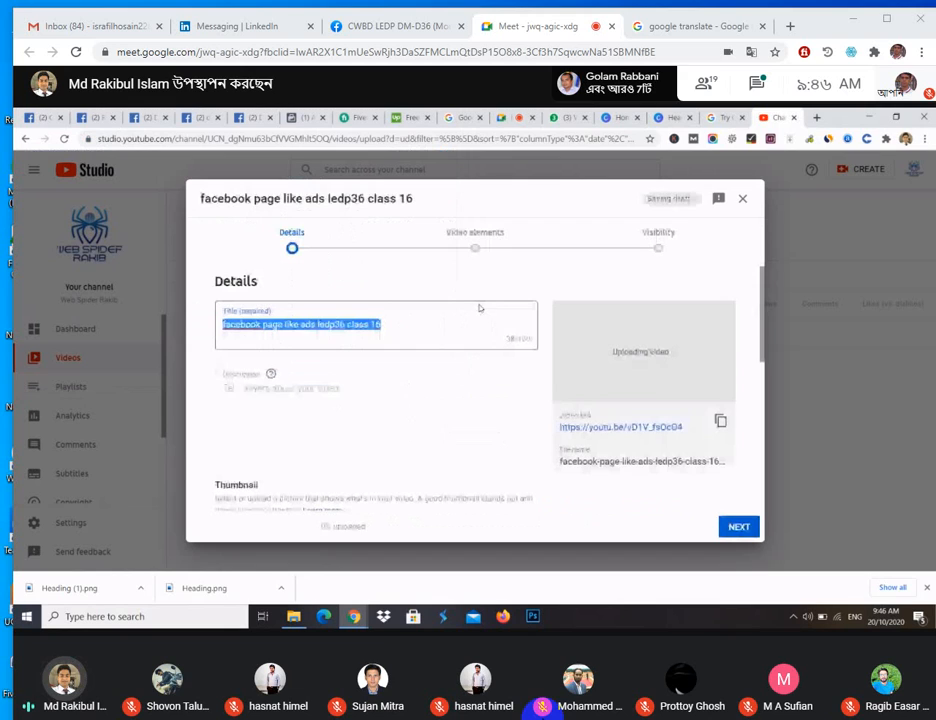
- Capitalise the first letter of the video title to read "Facebook page like ads ledp36 class 16" and start the description
{"action": "left_click", "coordinate": [227, 325]}
{"action": "key", "text": "BackSpace"}
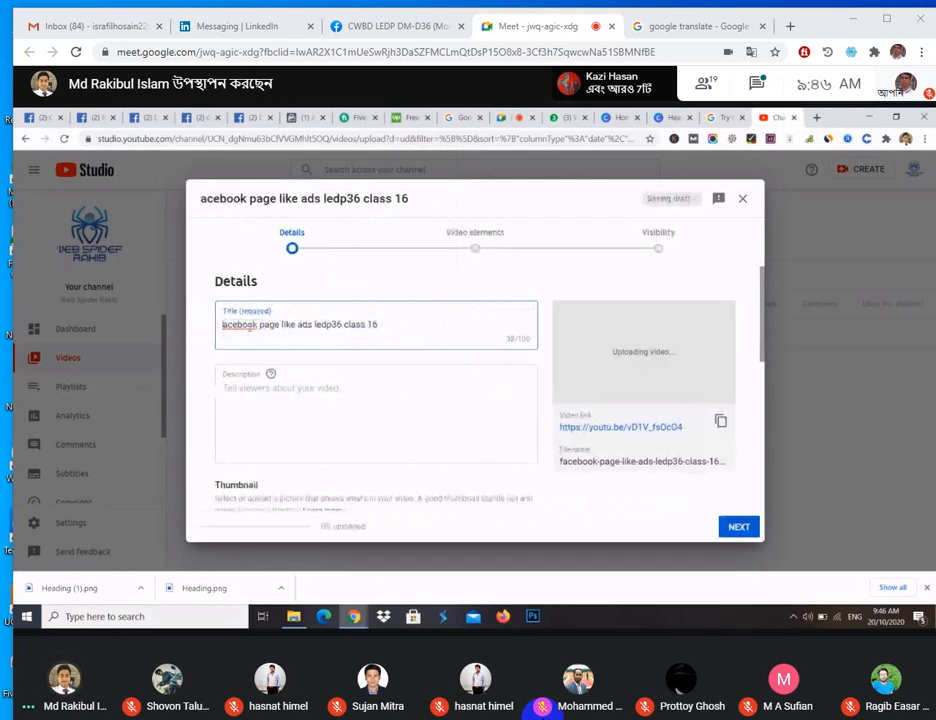
{"action": "type", "text": "F"}
{"action": "left_click", "coordinate": [308, 405]}
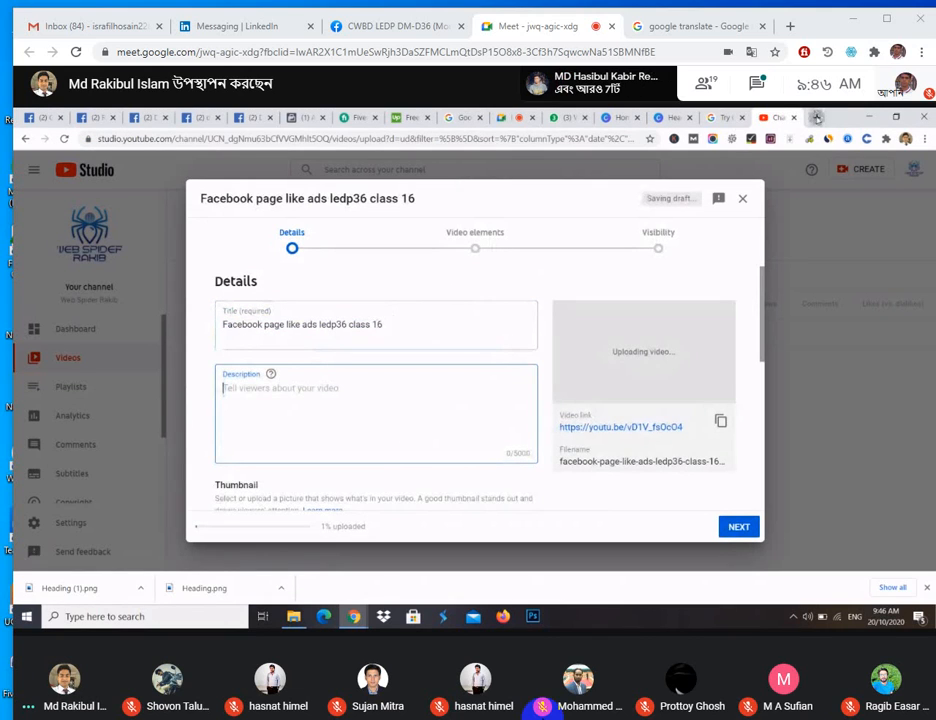
- Open the YouTube home page in a new browser tab
{"action": "left_click", "coordinate": [817, 118]}
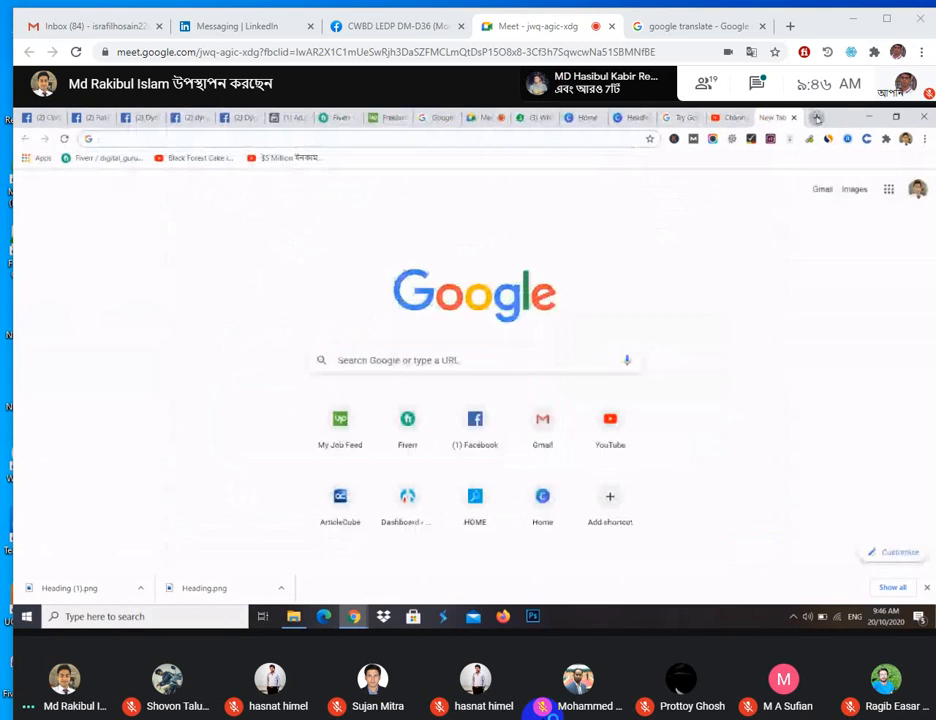
{"action": "type", "text": "you"}
{"action": "key", "text": "Return"}
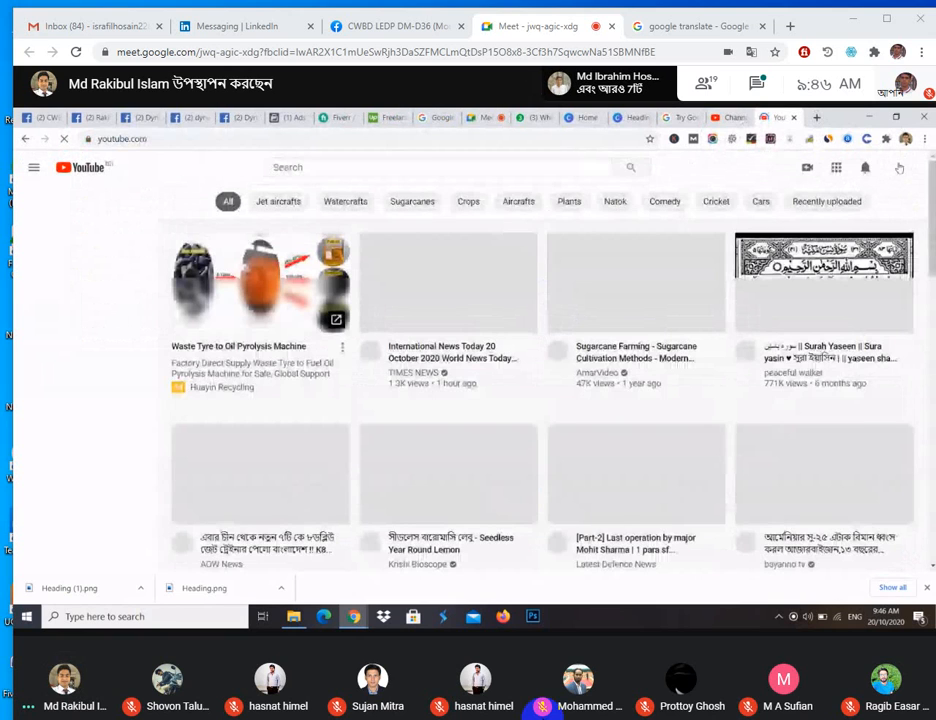
- Upload facebook-page-like-ads.png from the desktop as the custom thumbnail of the video draft in YouTube Studio
{"action": "left_click", "coordinate": [735, 117]}
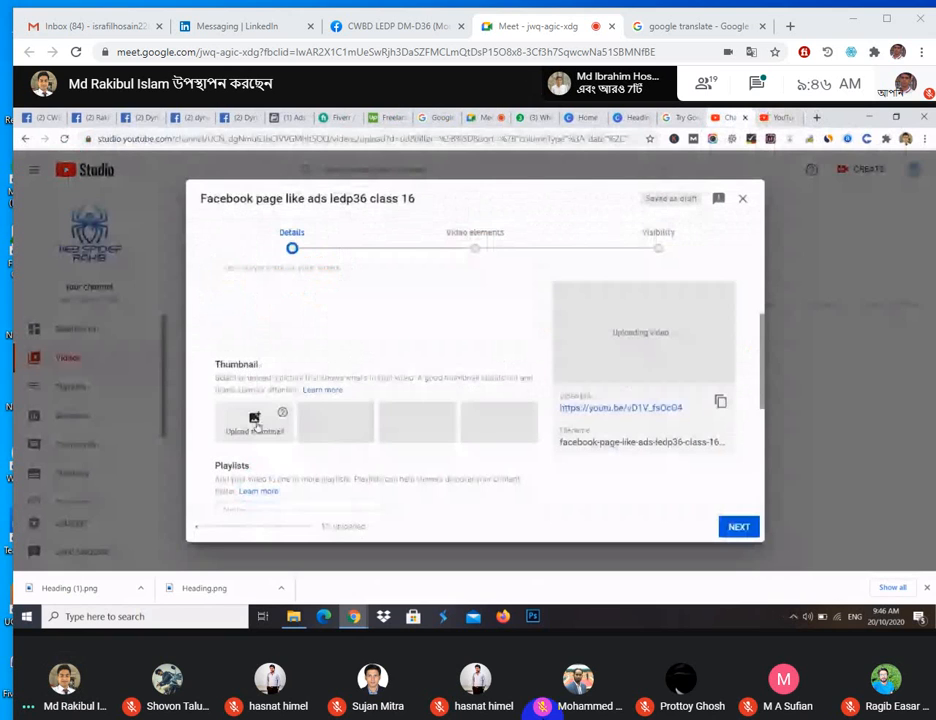
{"action": "left_click", "coordinate": [255, 422]}
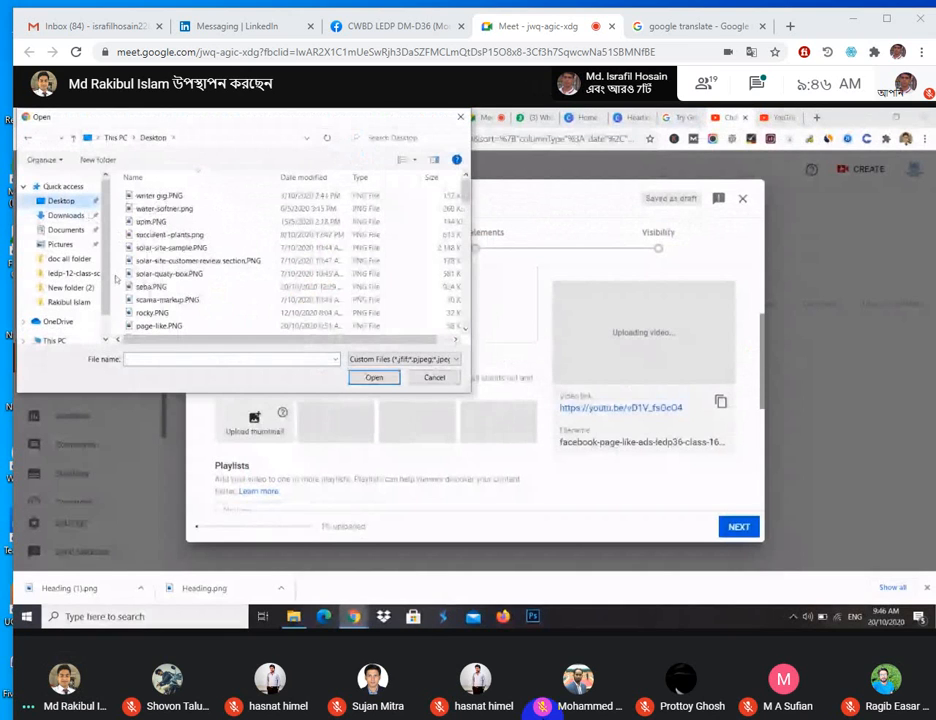
{"action": "type", "text": "fa"}
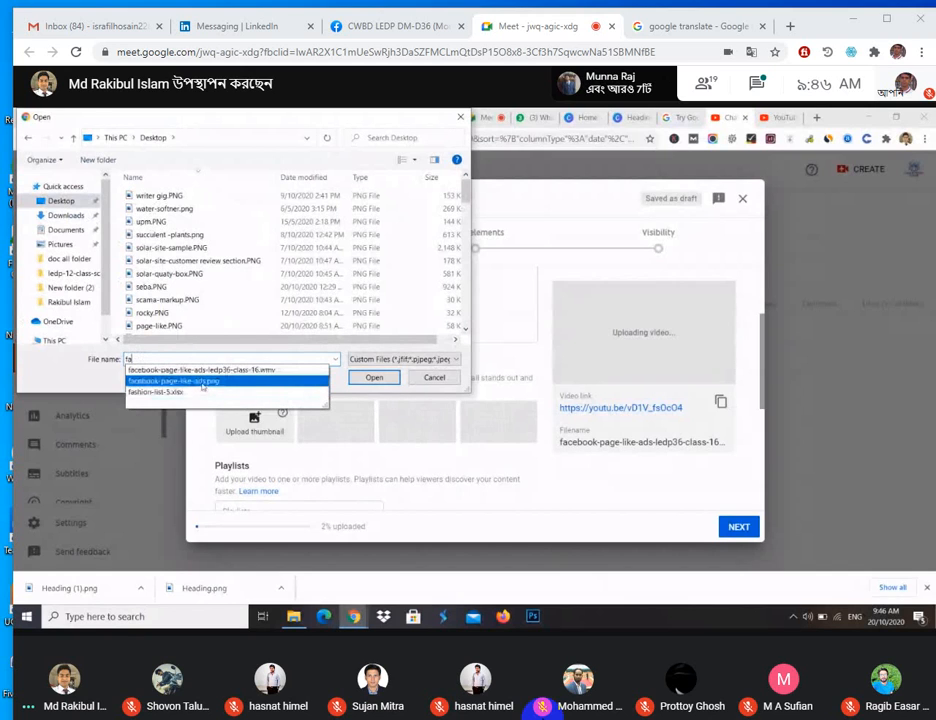
{"action": "left_click", "coordinate": [203, 385]}
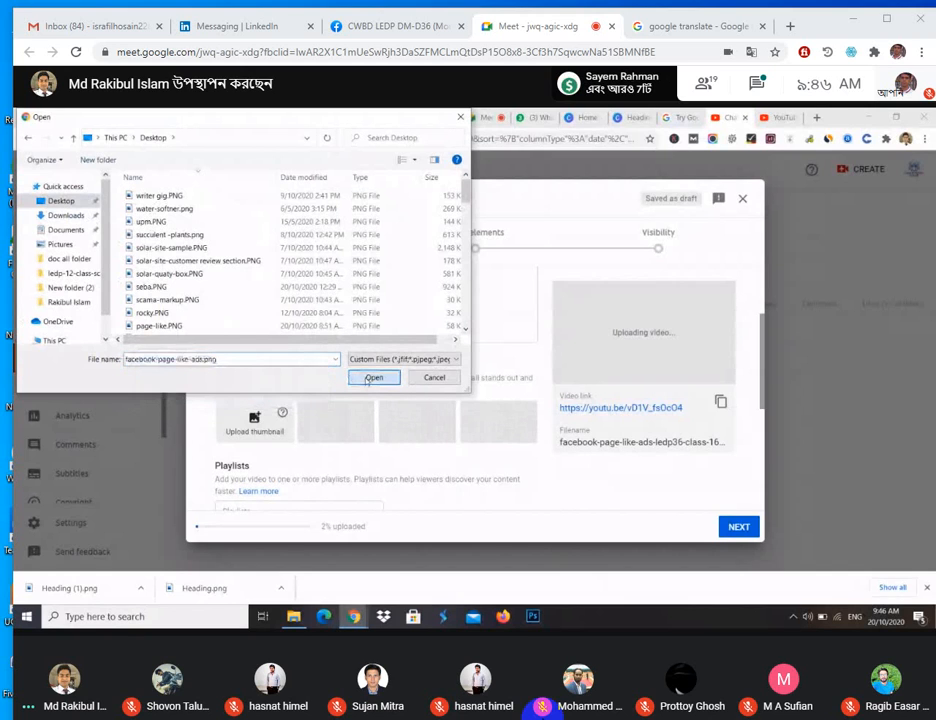
{"action": "left_click", "coordinate": [372, 377]}
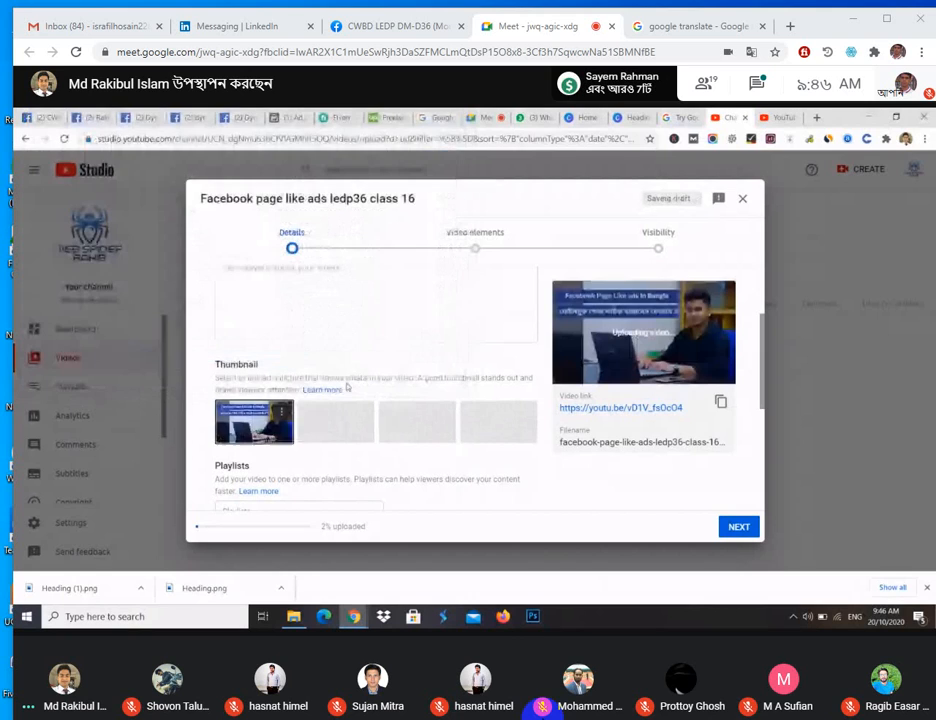
- Capitalise the words Page, Like and Ads in the video title so it begins "Facebook Page Like Ads"
{"action": "scroll", "coordinate": [339, 343], "scroll_direction": "up", "scroll_amount": 2}
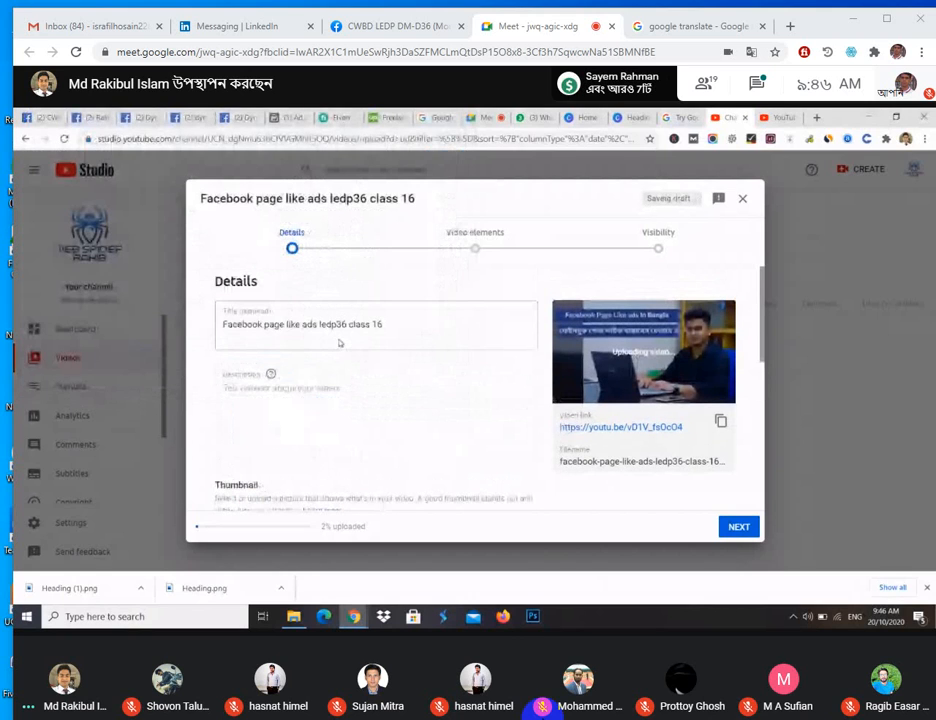
{"action": "left_click", "coordinate": [290, 386]}
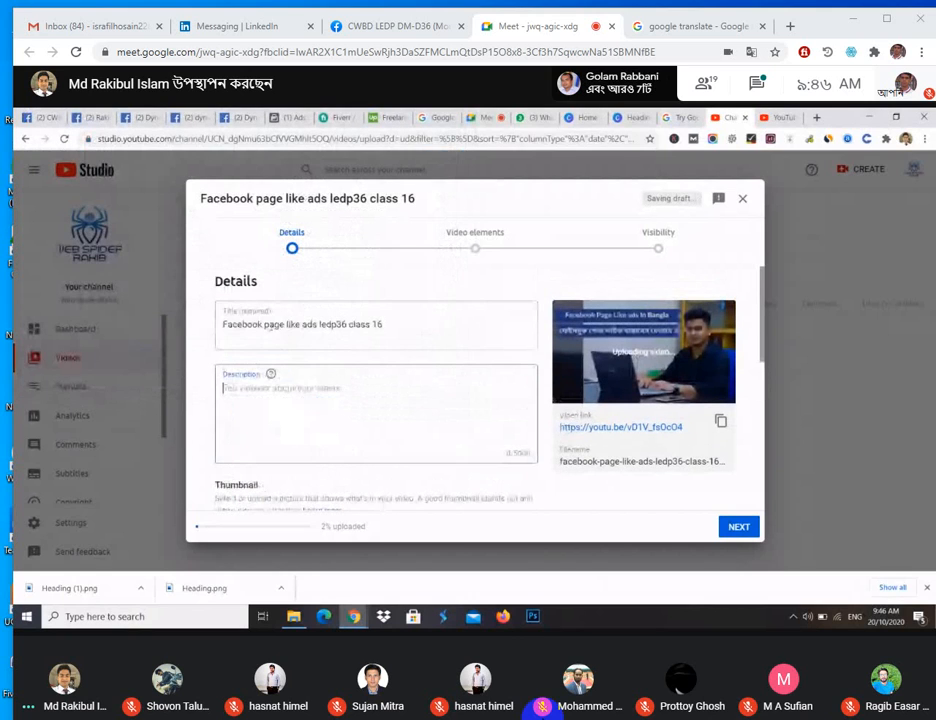
{"action": "left_click", "coordinate": [265, 325]}
{"action": "key", "text": "BackSpace"}
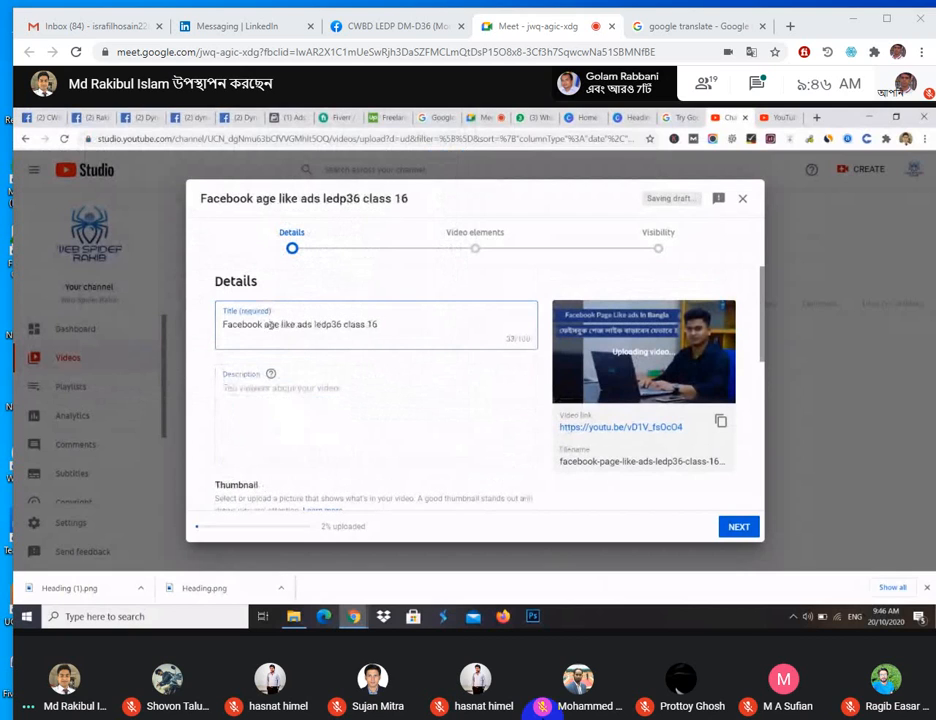
{"action": "type", "text": "P"}
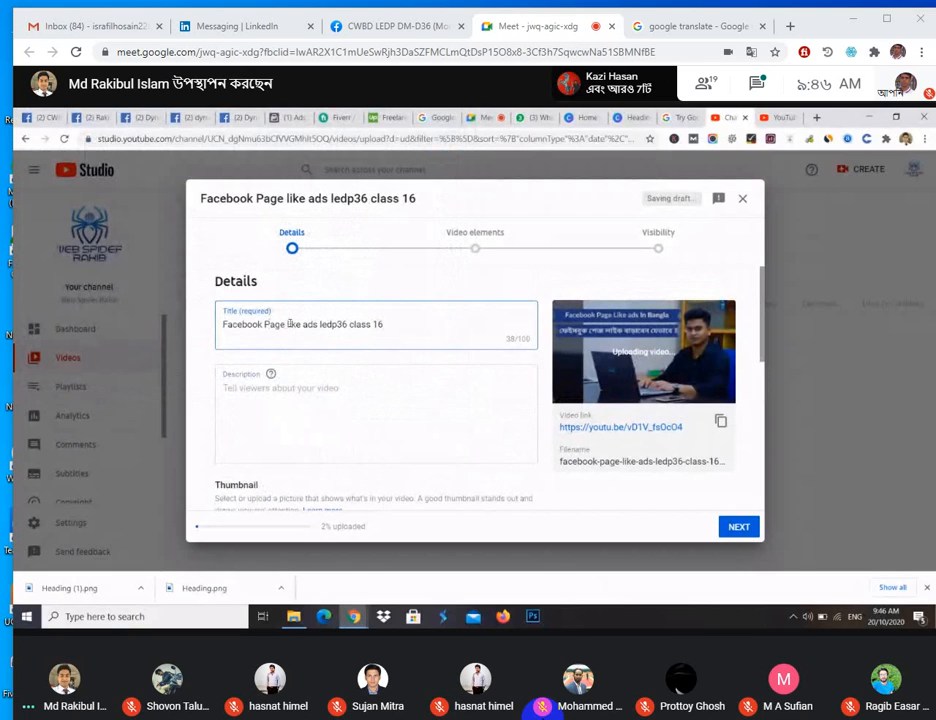
{"action": "key", "text": "BackSpace"}
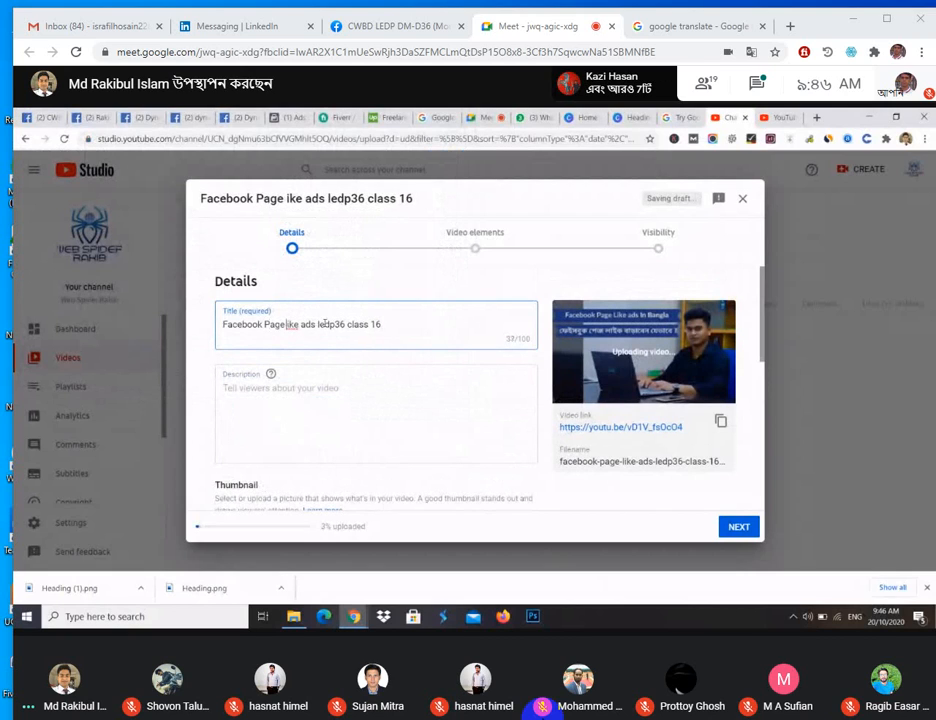
{"action": "type", "text": "L"}
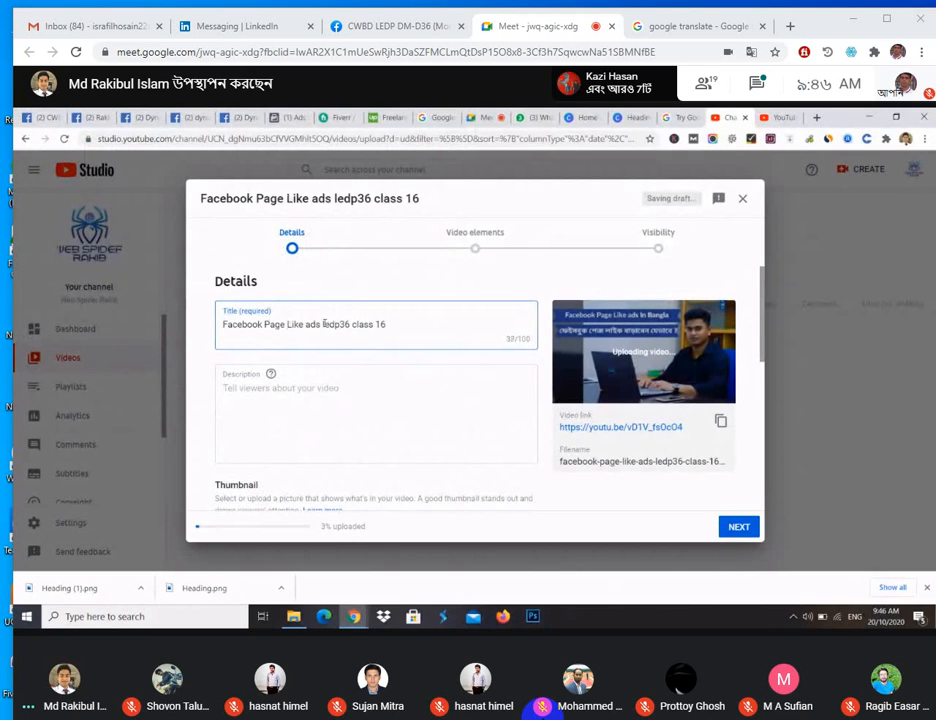
{"action": "left_click", "coordinate": [306, 325]}
{"action": "key", "text": "BackSpace"}
{"action": "type", "text": "Ads"}
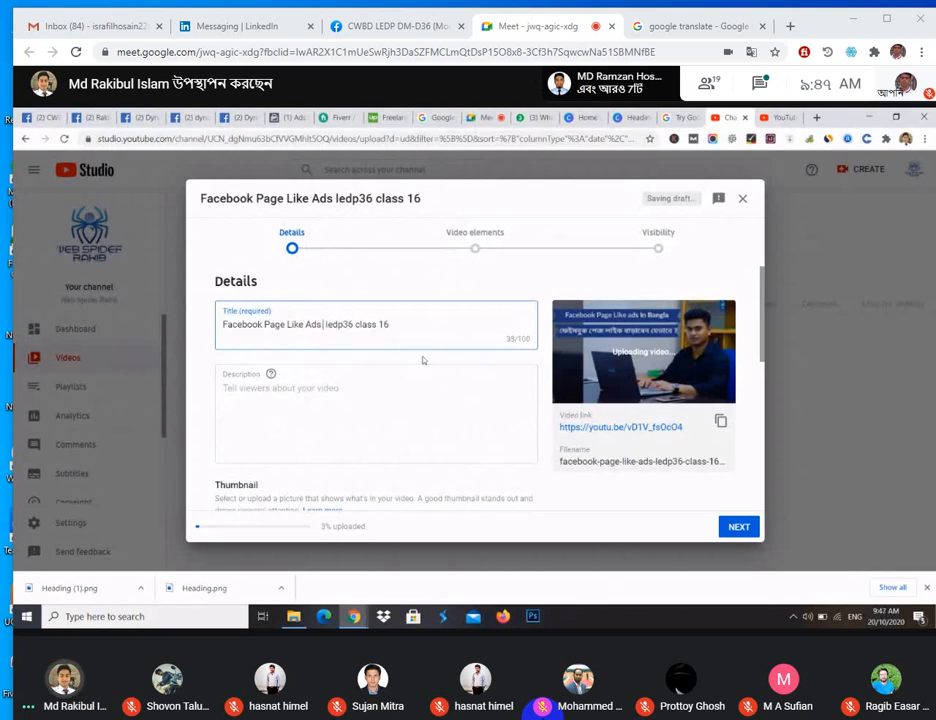
- Insert "Bangla Tutorial 2020-2021" after "Facebook Page Like Ads" in the video title
{"action": "type", "text": " Bangla "}
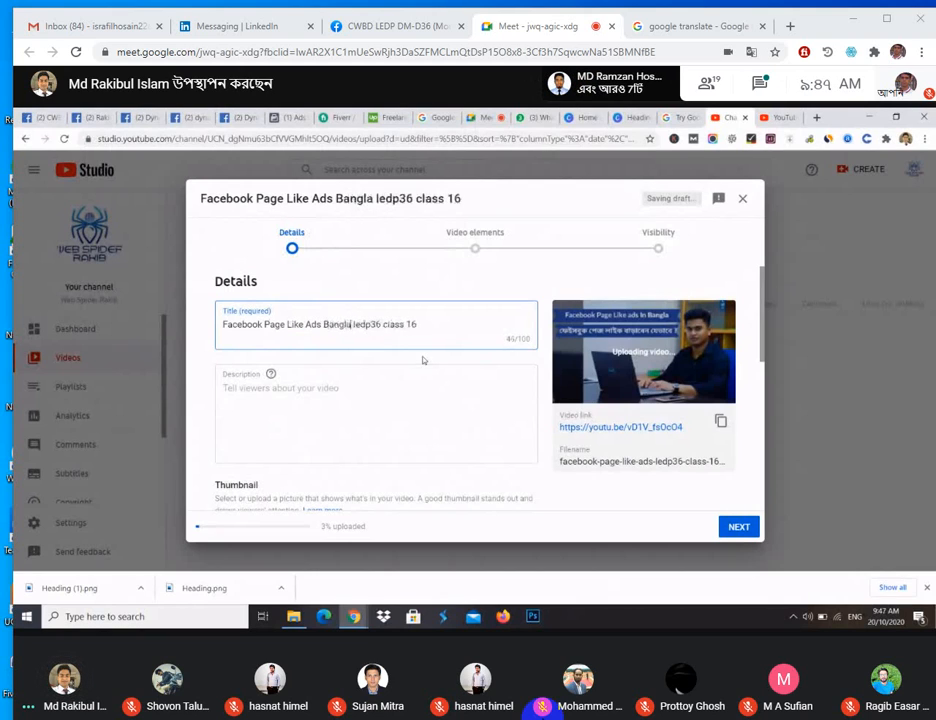
{"action": "type", "text": "Tutori"}
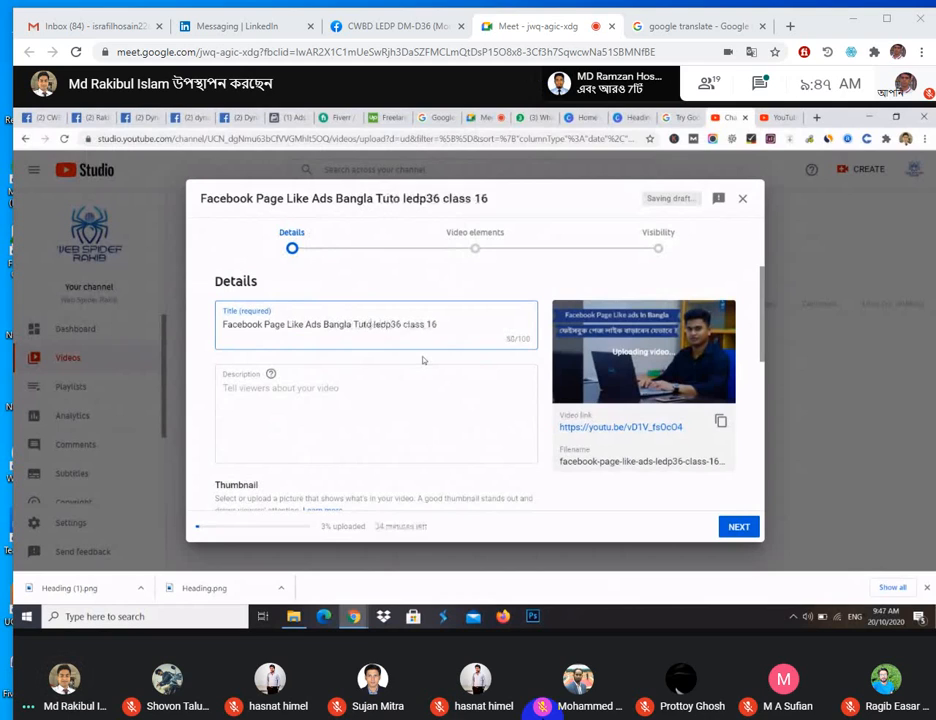
{"action": "type", "text": "al"}
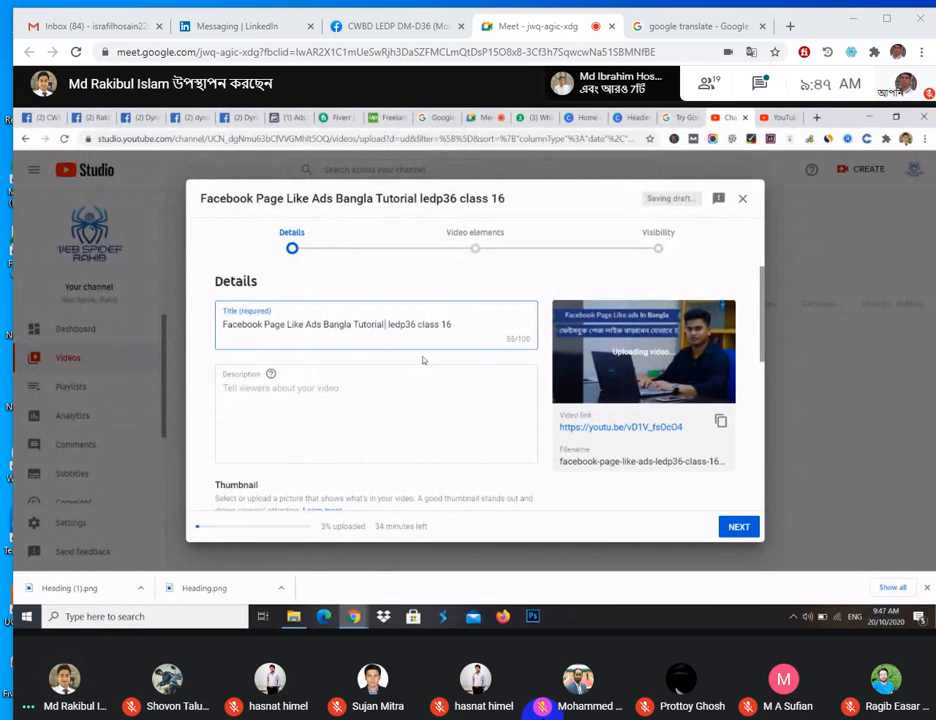
{"action": "type", "text": "2020-2021"}
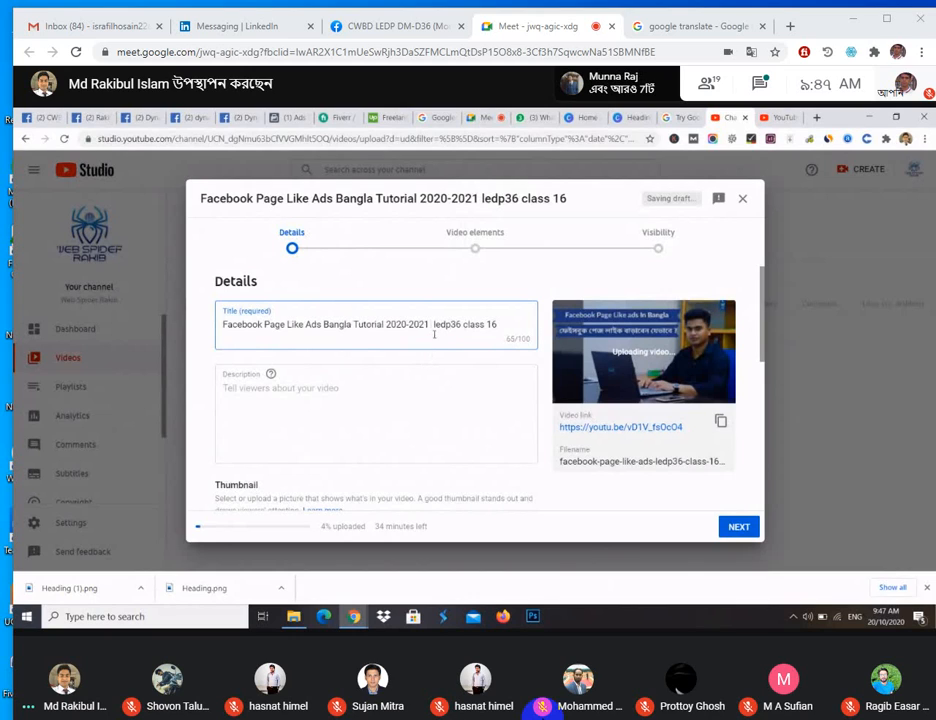
- Add an opening parenthesis before the batch name in the title and rewrite the batch name as "LEDP-36"
{"action": "type", "text": " ("}
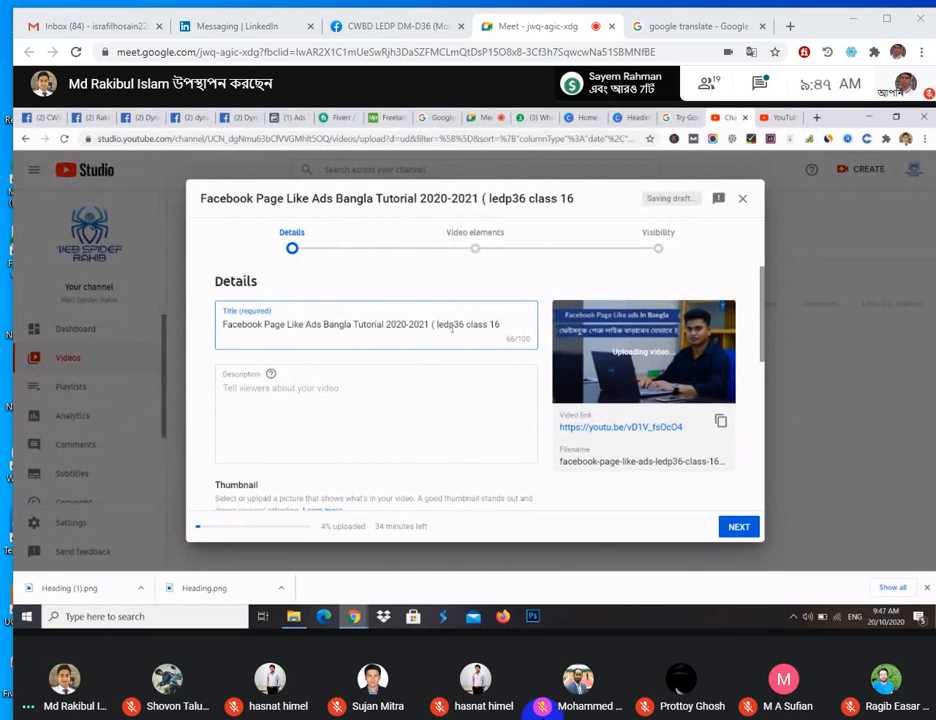
{"action": "key", "text": "Delete"}
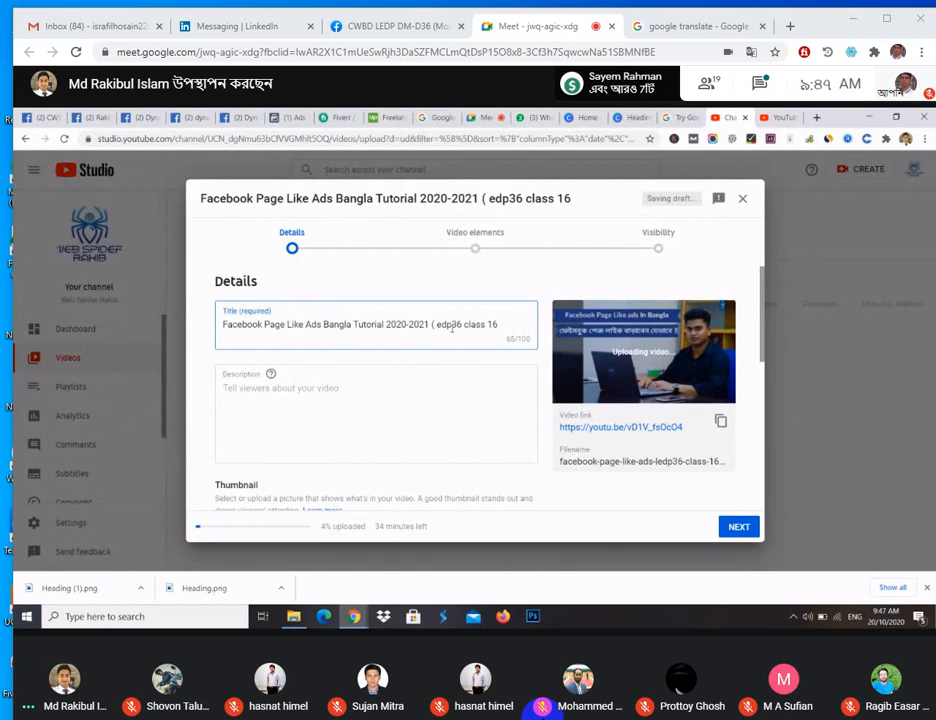
{"action": "type", "text": "L"}
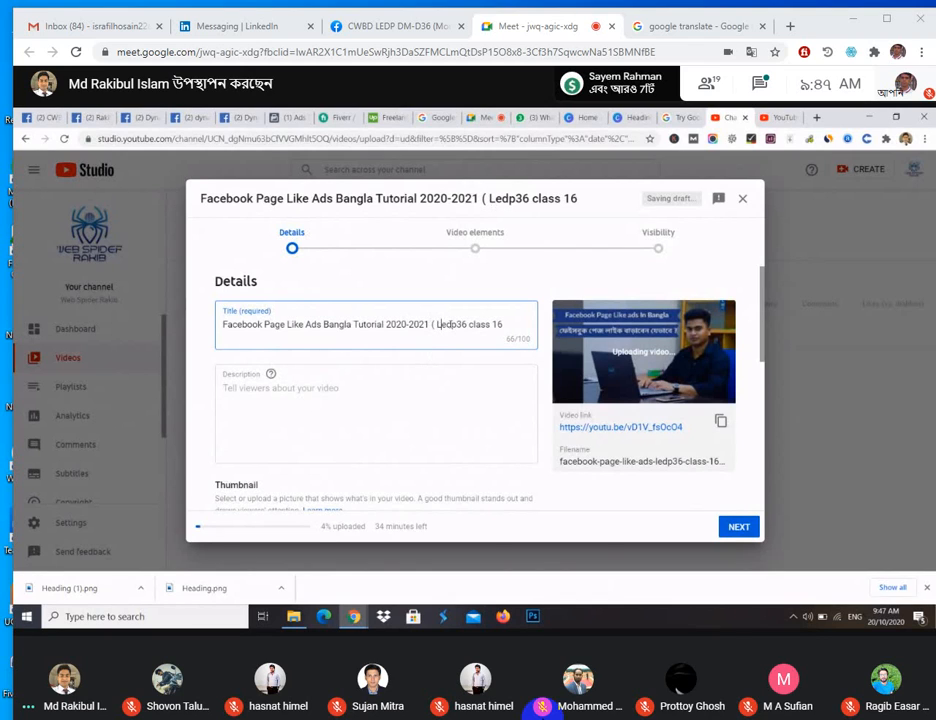
{"action": "key", "text": "BackSpace"}
{"action": "key", "text": "BackSpace"}
{"action": "key", "text": "BackSpace"}
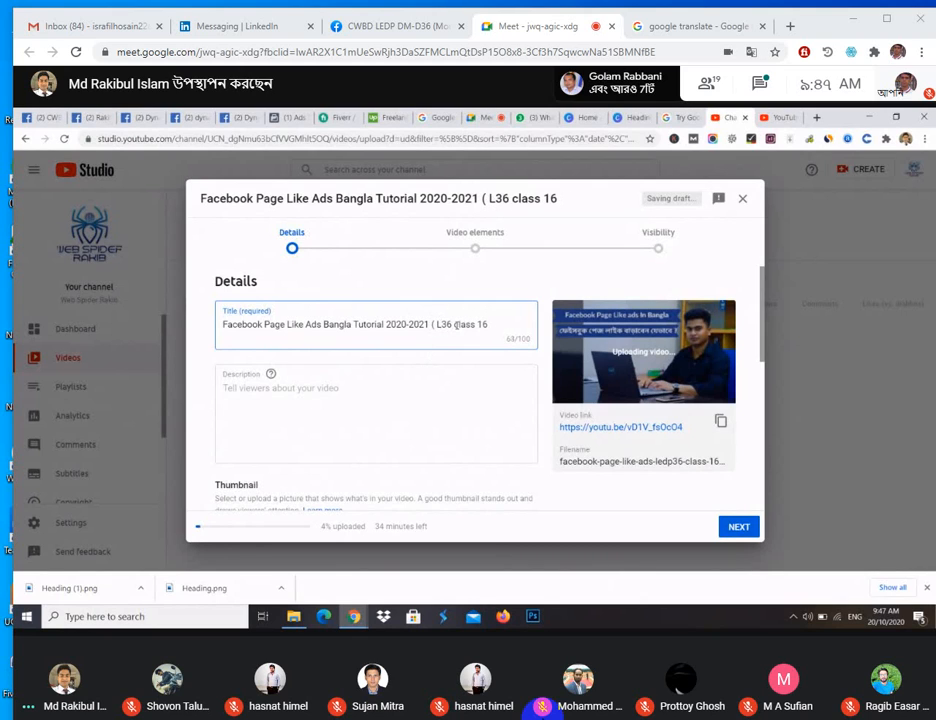
{"action": "type", "text": "EDP"}
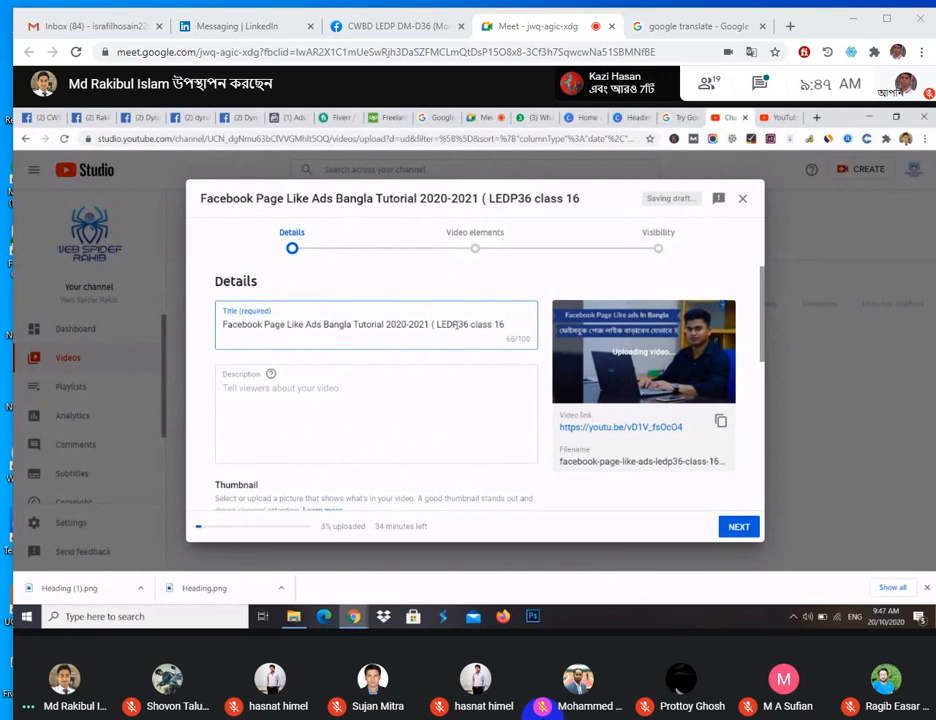
{"action": "type", "text": "-"}
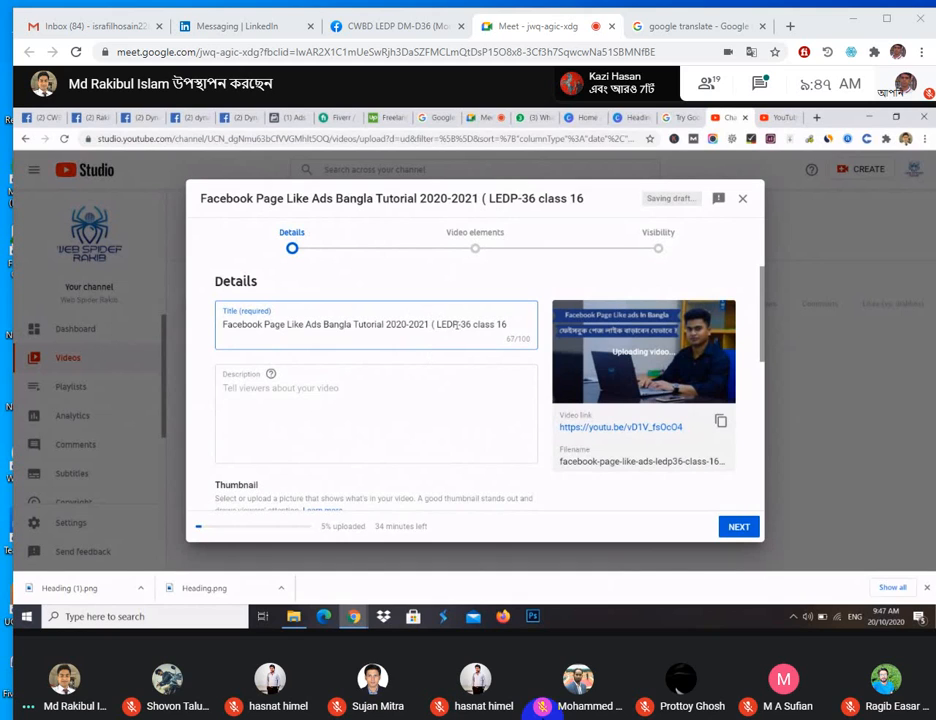
- Finish the title's ending as "( LEDP-36, Class-16)" with the comma, hyphen and closing parenthesis, and go to the empty description
{"action": "left_click", "coordinate": [511, 325]}
{"action": "left_click", "coordinate": [499, 325]}
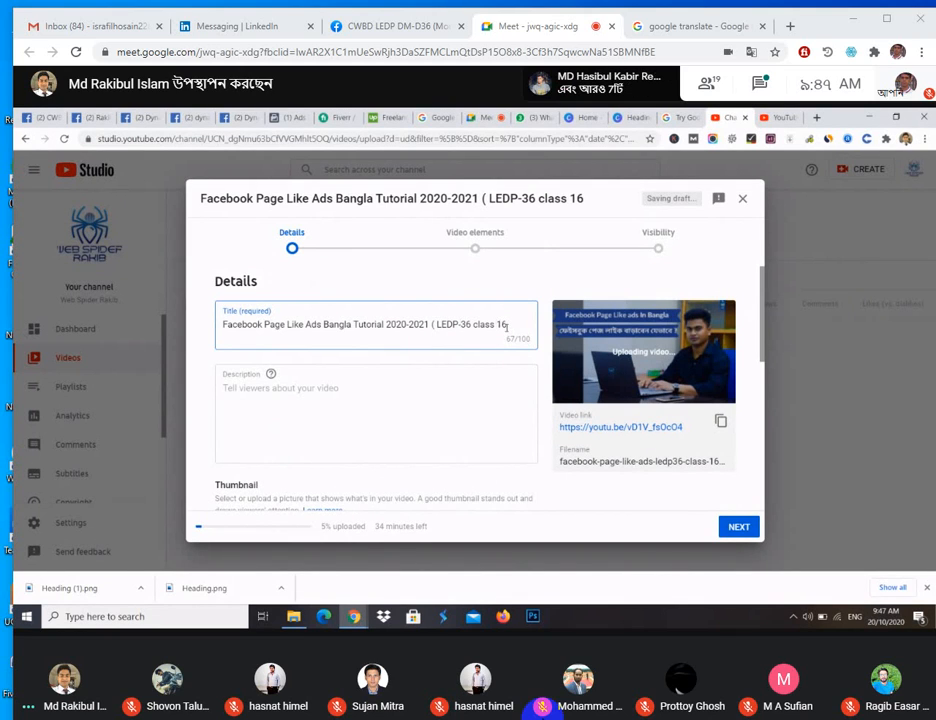
{"action": "key", "text": "BackSpace"}
{"action": "type", "text": "-"}
{"action": "key", "text": "Left"}
{"action": "key", "text": "Left"}
{"action": "key", "text": "Left"}
{"action": "key", "text": "Left"}
{"action": "key", "text": "Left"}
{"action": "key", "text": "BackSpace"}
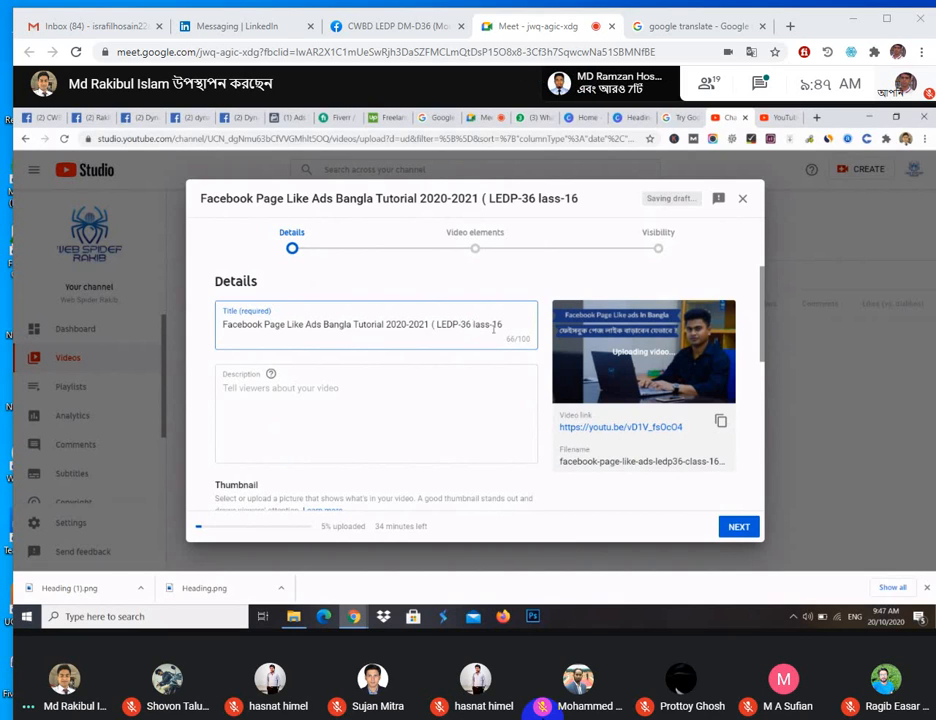
{"action": "type", "text": "C"}
{"action": "key", "text": "Left"}
{"action": "key", "text": "Left"}
{"action": "type", "text": ","}
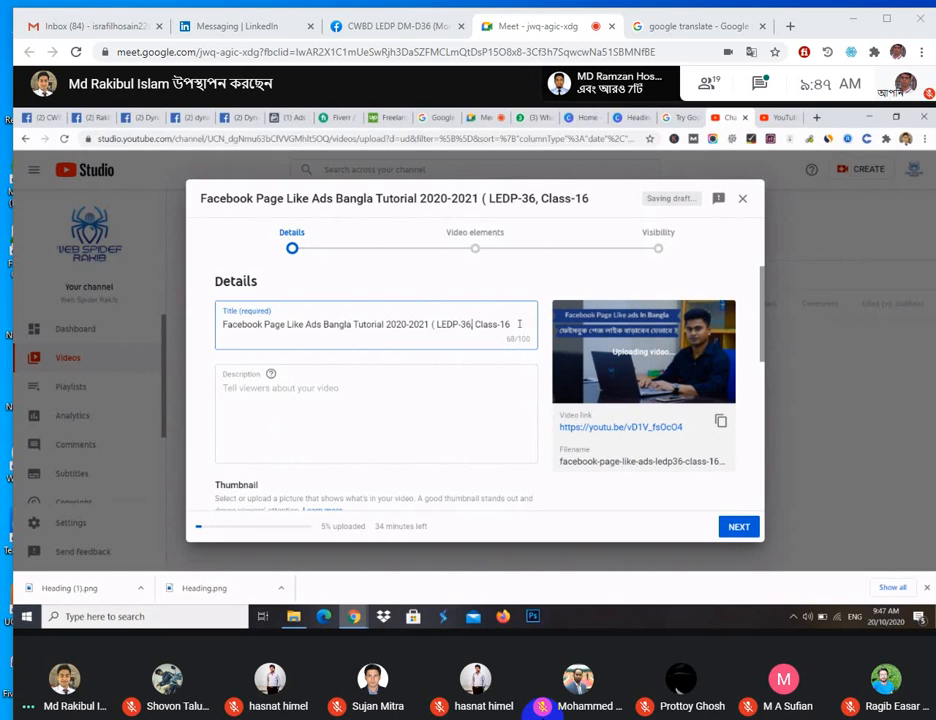
{"action": "type", "text": ")"}
{"action": "key", "text": "Tab"}
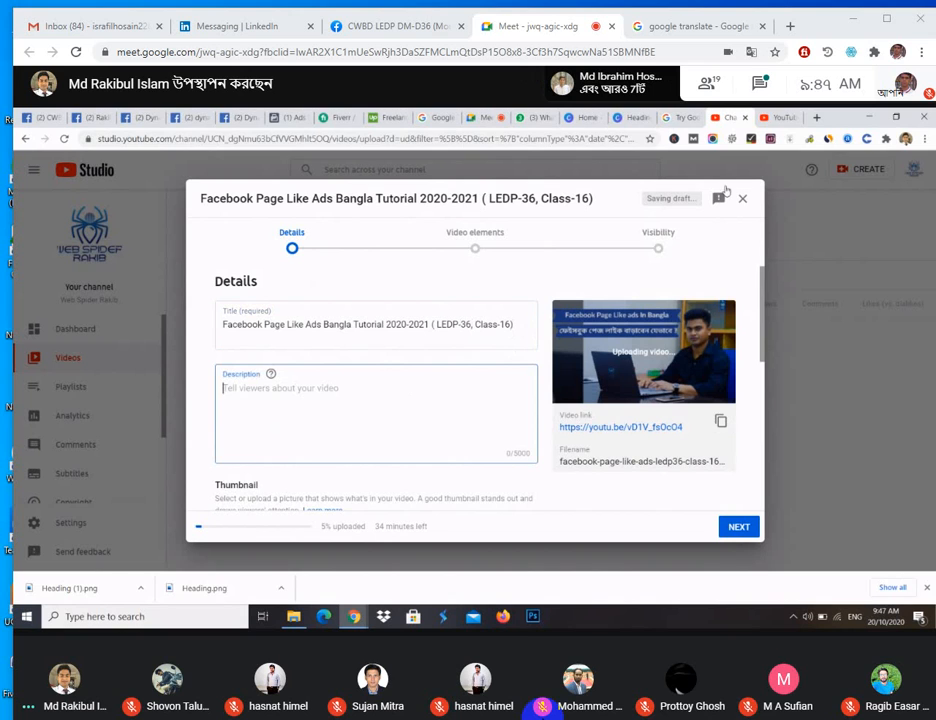
- Switch to the YouTube home page and open the list of videos uploaded to the signed-in account's own channel
{"action": "left_click", "coordinate": [781, 116]}
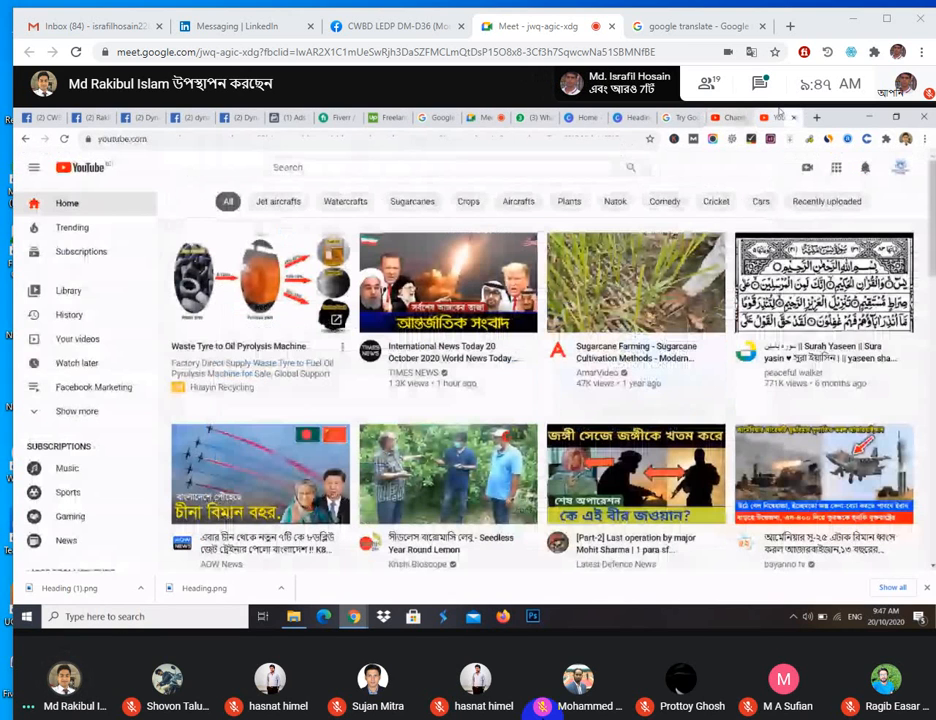
{"action": "left_click", "coordinate": [901, 168]}
{"action": "left_click", "coordinate": [767, 223]}
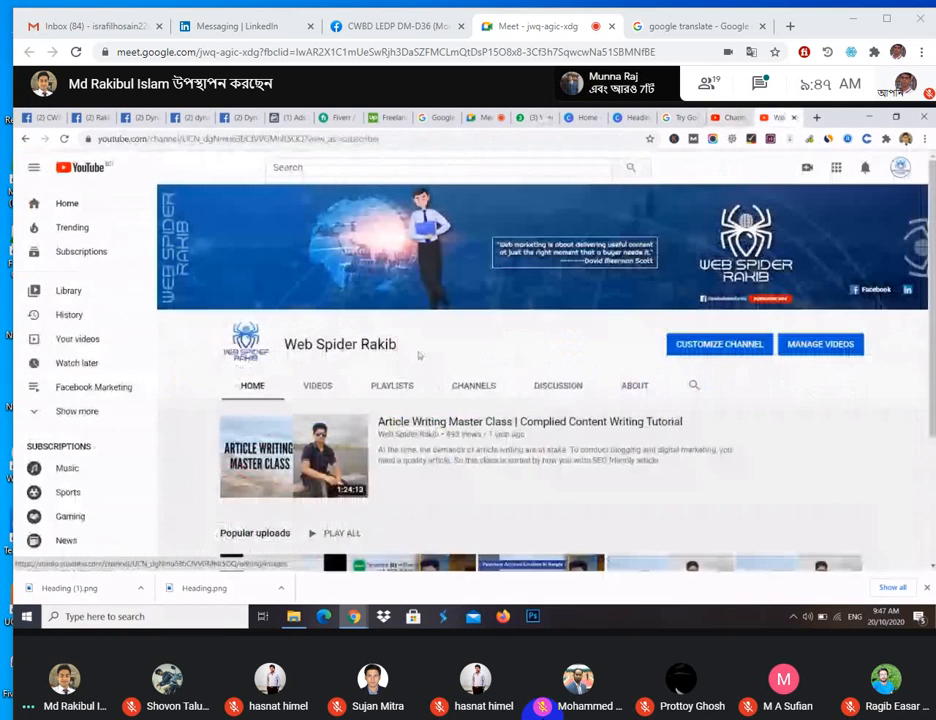
{"action": "scroll", "coordinate": [413, 398], "scroll_direction": "down", "scroll_amount": 3}
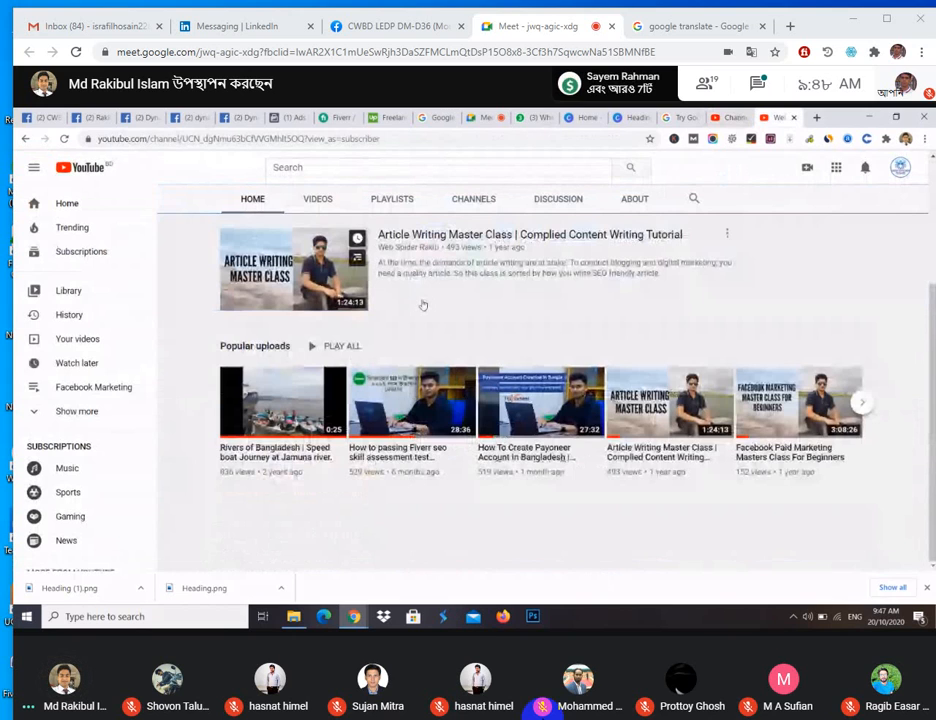
{"action": "scroll", "coordinate": [423, 305], "scroll_direction": "up", "scroll_amount": 3}
{"action": "left_click", "coordinate": [316, 386]}
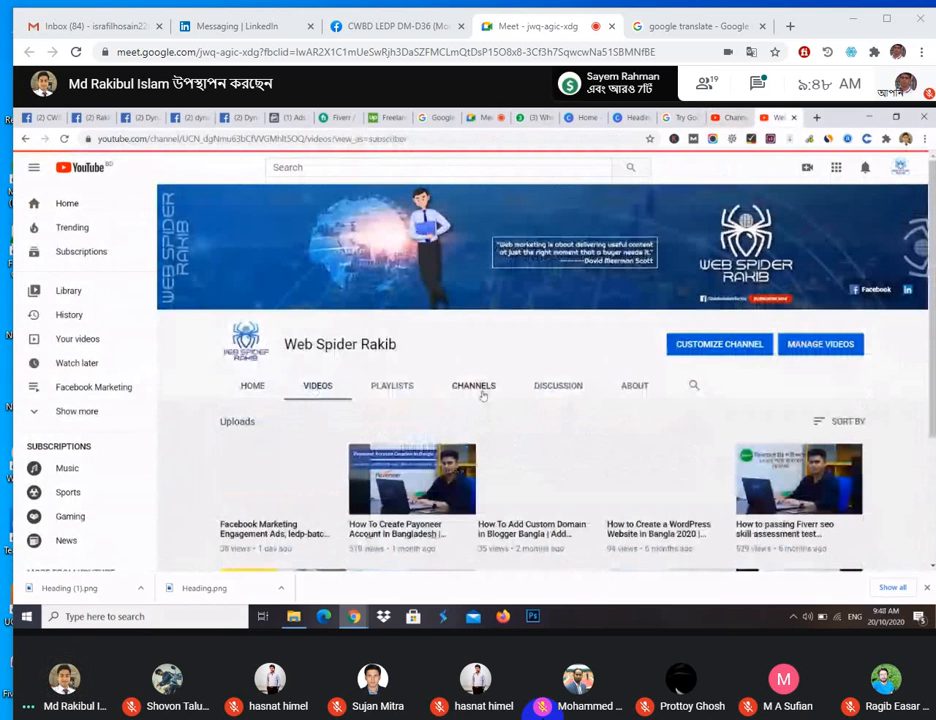
{"action": "scroll", "coordinate": [482, 395], "scroll_direction": "down", "scroll_amount": 3}
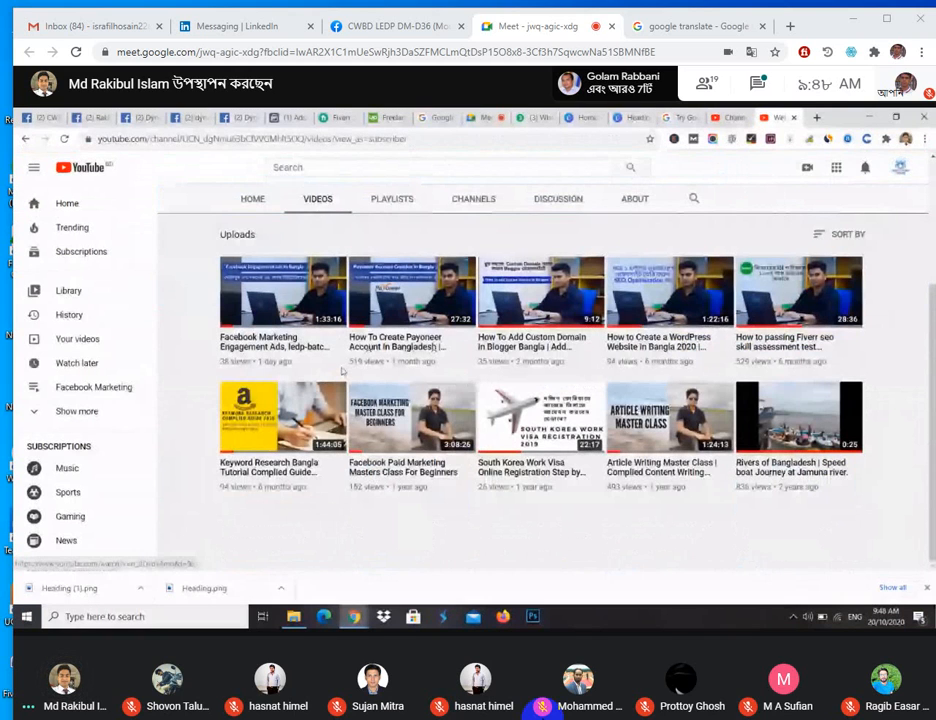
- Open the video "Facebook Marketing Engagement Ads, ledp-batch-36-class-15", expand its description and select the whole description text
{"action": "left_click", "coordinate": [283, 345]}
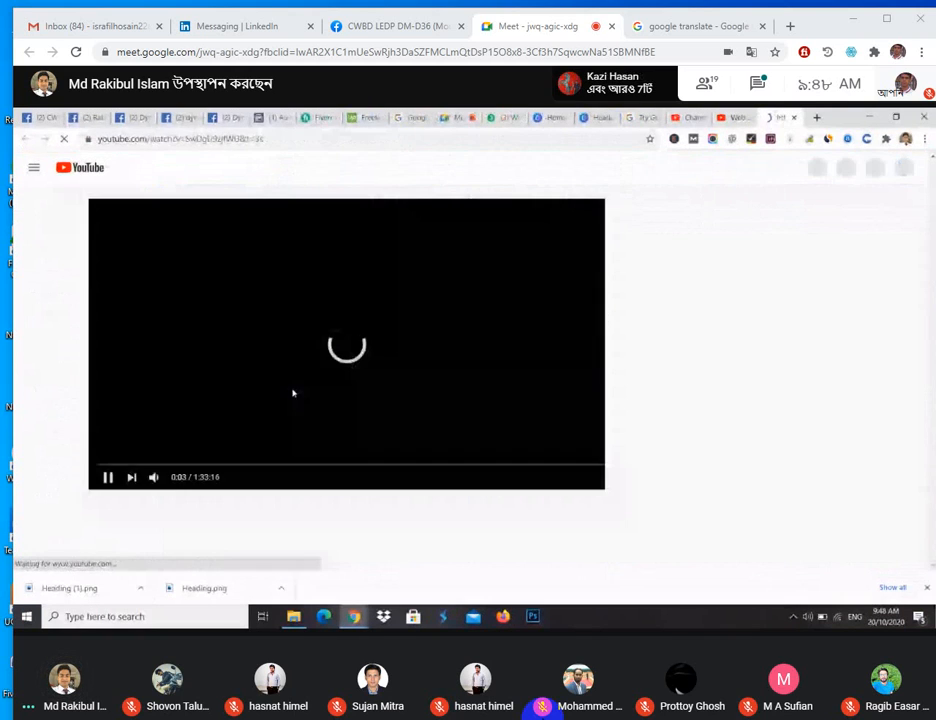
{"action": "scroll", "coordinate": [145, 443], "scroll_direction": "down", "scroll_amount": 2}
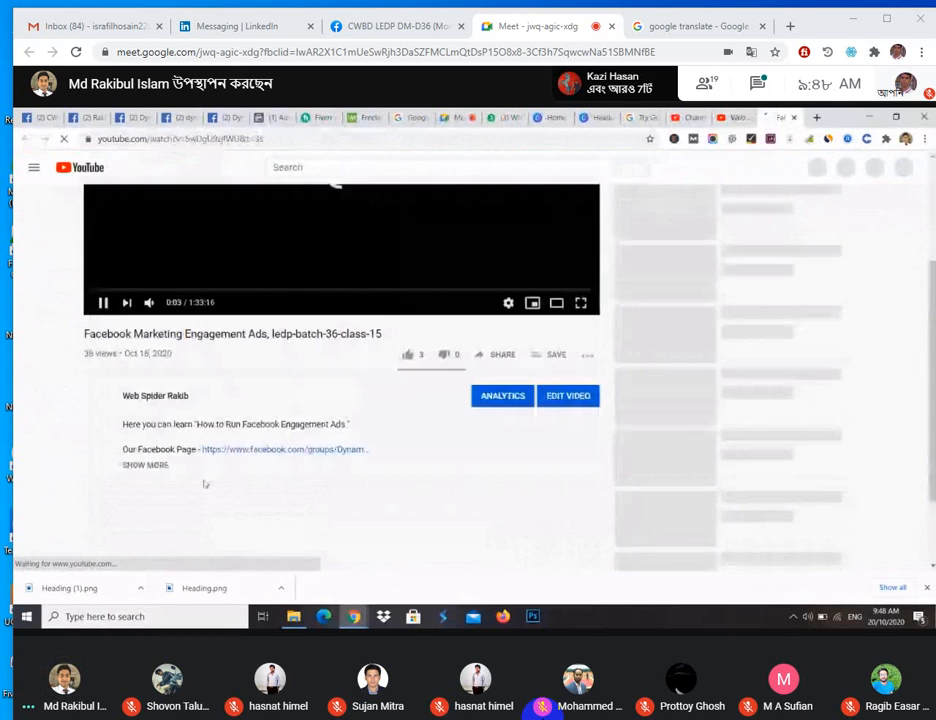
{"action": "left_click", "coordinate": [155, 460]}
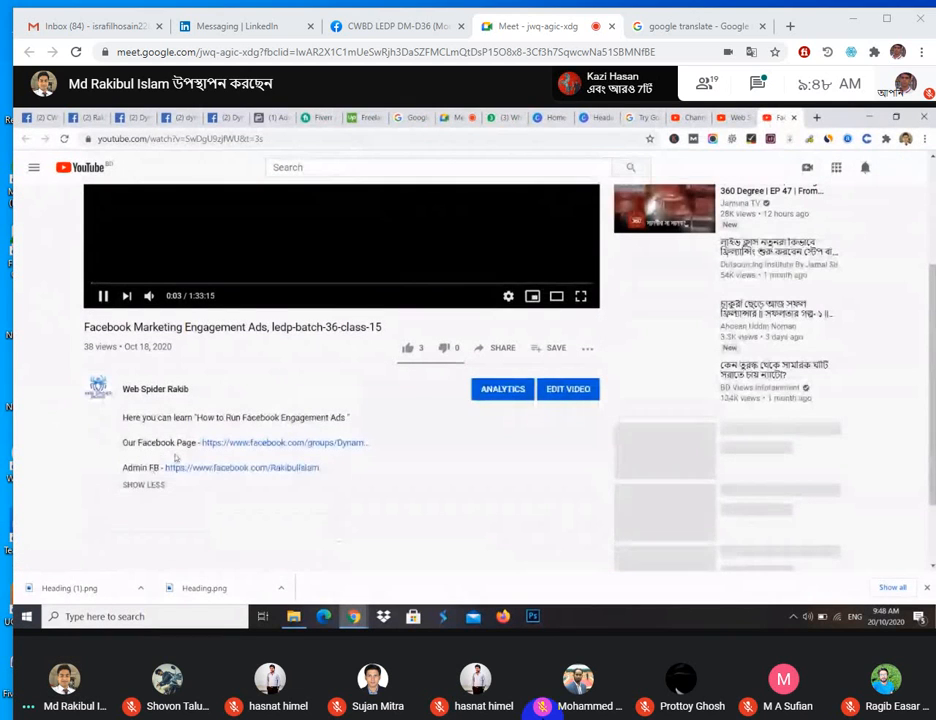
{"action": "left_click_drag", "start_coordinate": [123, 416], "coordinate": [355, 481]}
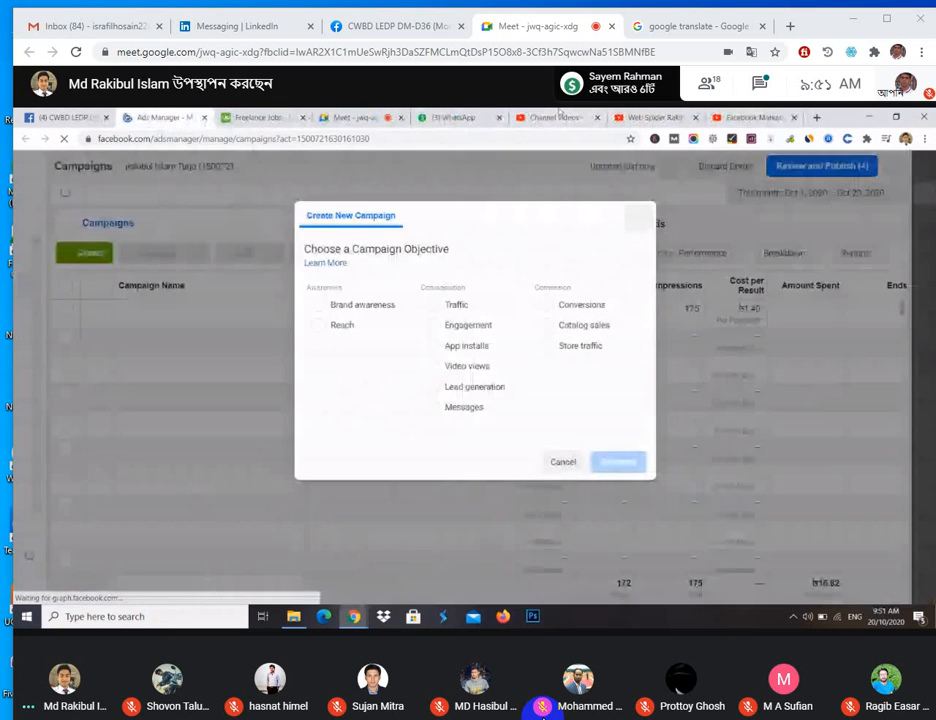
- Choose Traffic as the objective of the new campaign in Facebook Ads Manager and continue to its setup
{"action": "left_click", "coordinate": [437, 318]}
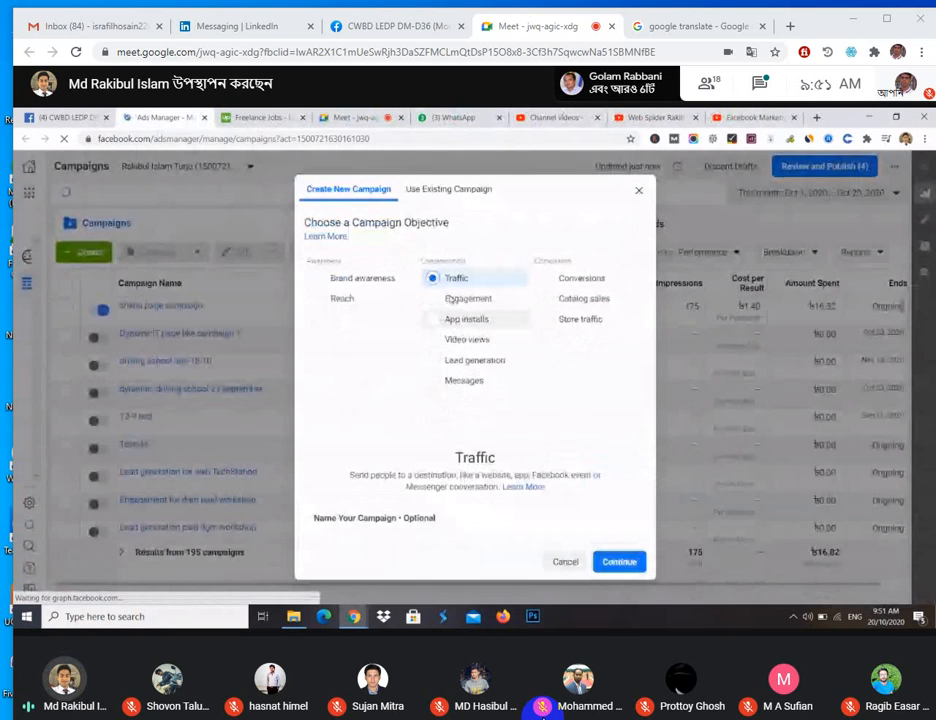
{"action": "left_click", "coordinate": [620, 563]}
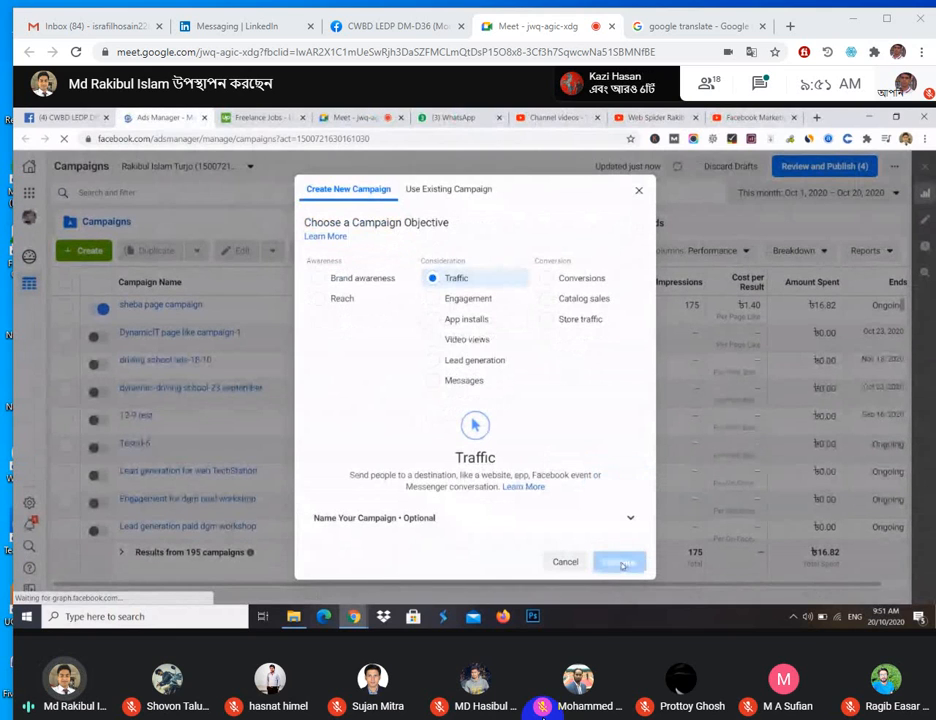
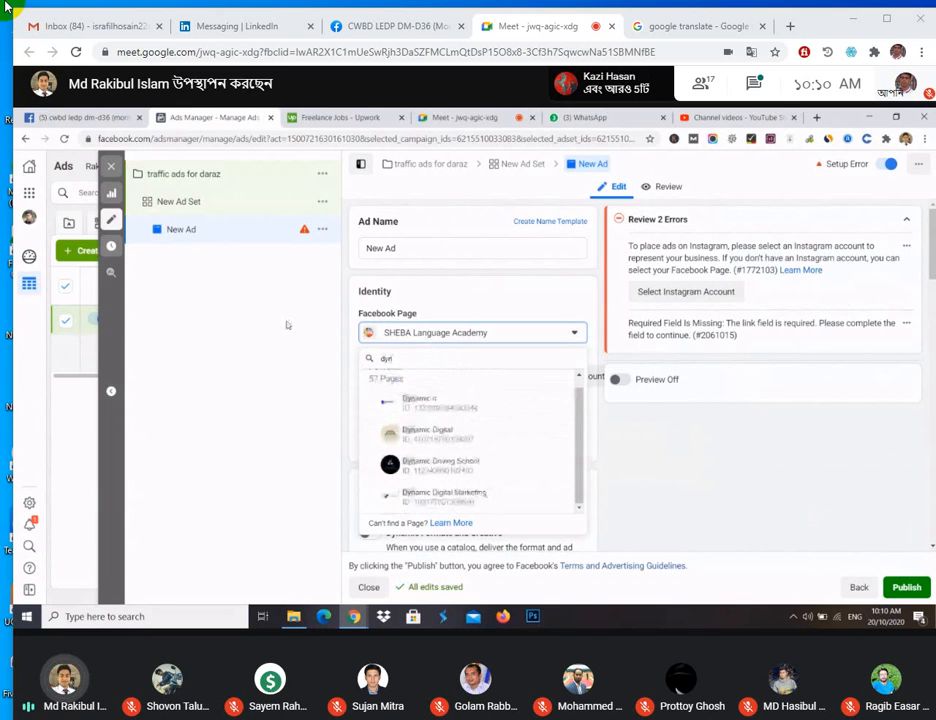
- Set the new ad's Facebook Page to Dynamic It and check which Instagram account options are offered
{"action": "left_click", "coordinate": [420, 403]}
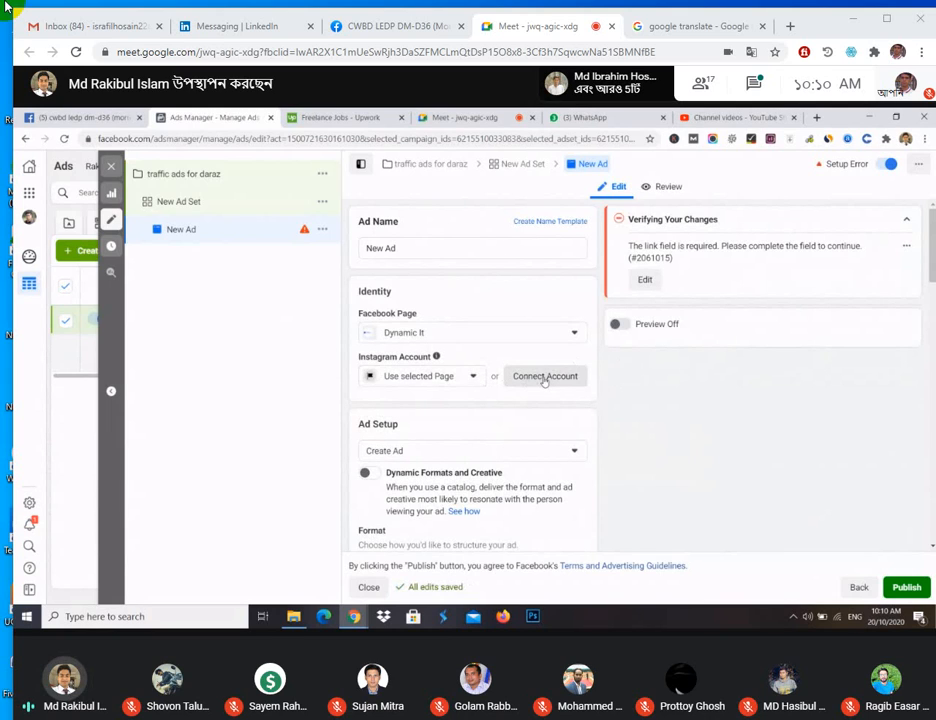
{"action": "left_click", "coordinate": [446, 375]}
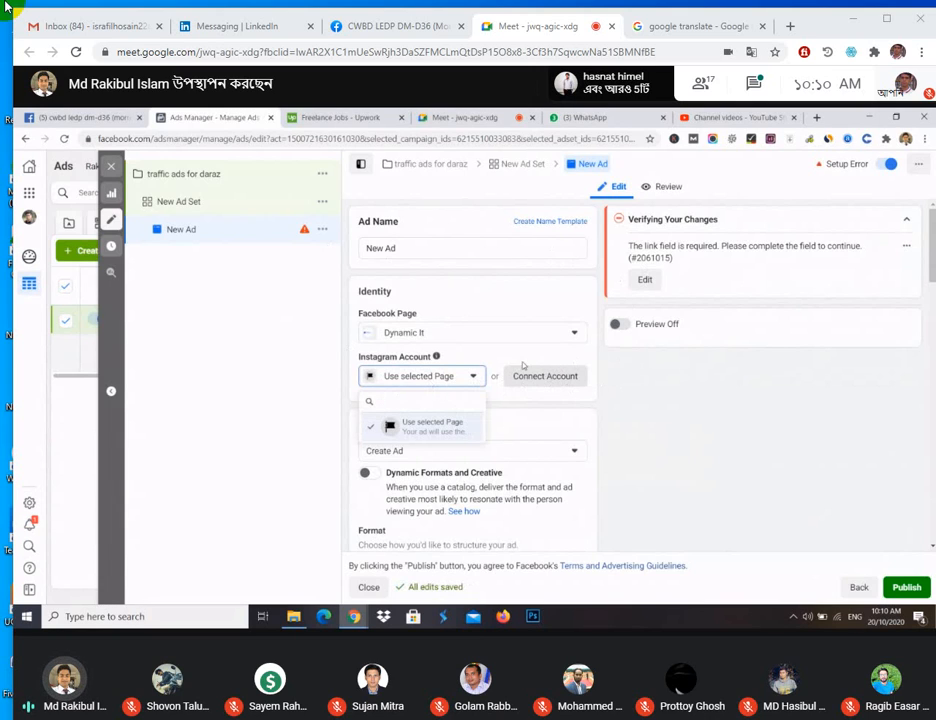
{"action": "left_click", "coordinate": [648, 460]}
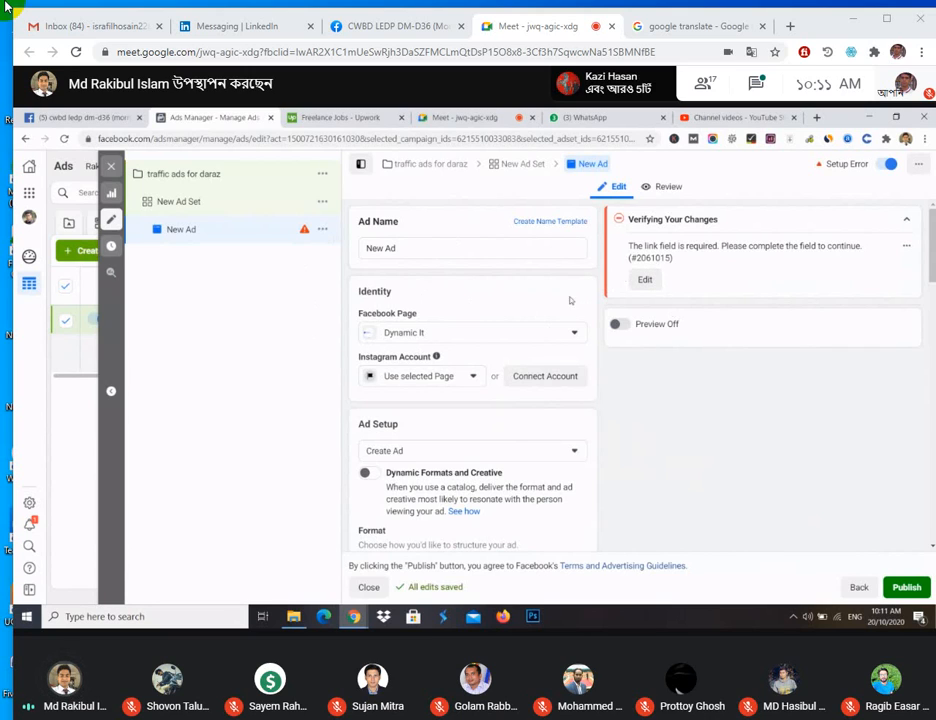
- Remove Instagram from the manual placement platforms of New Ad Set and return to the New Ad settings
{"action": "left_click", "coordinate": [208, 202]}
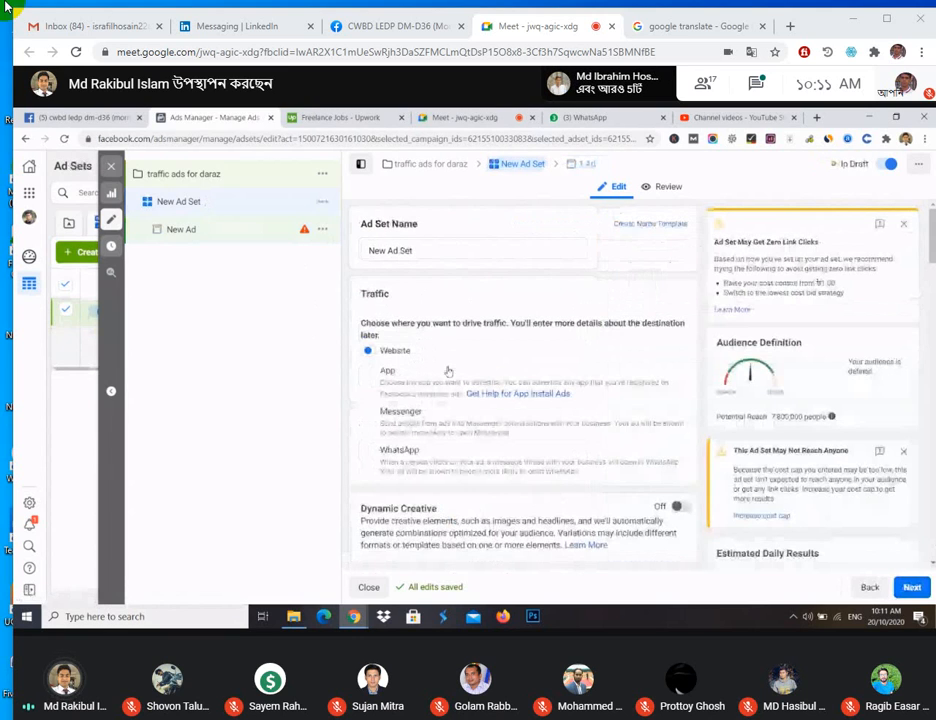
{"action": "scroll", "coordinate": [448, 371], "scroll_direction": "down", "scroll_amount": 3}
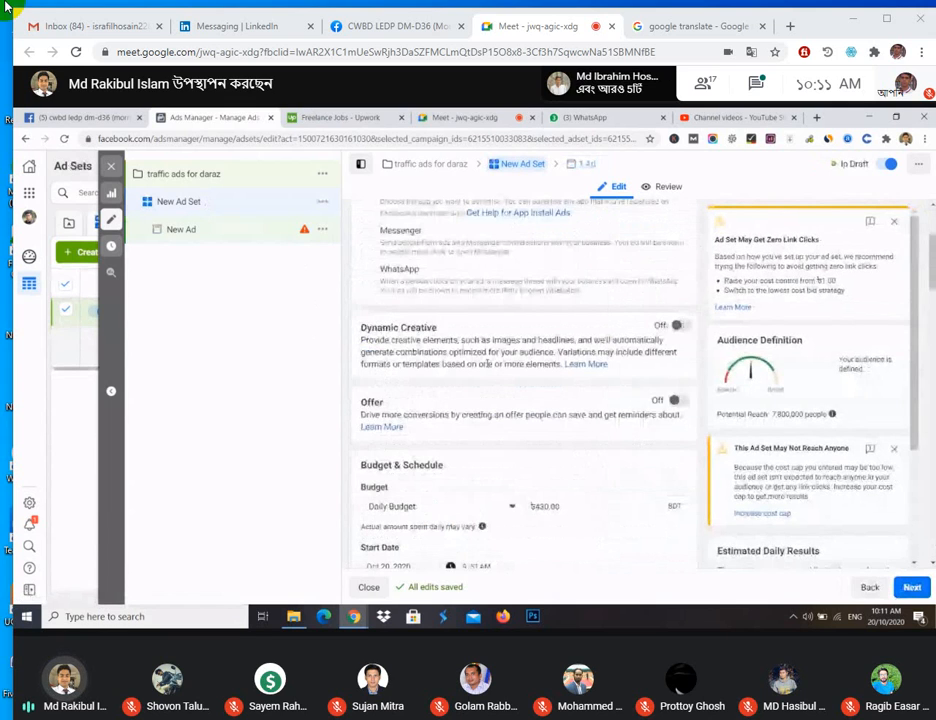
{"action": "scroll", "coordinate": [485, 363], "scroll_direction": "down", "scroll_amount": 5}
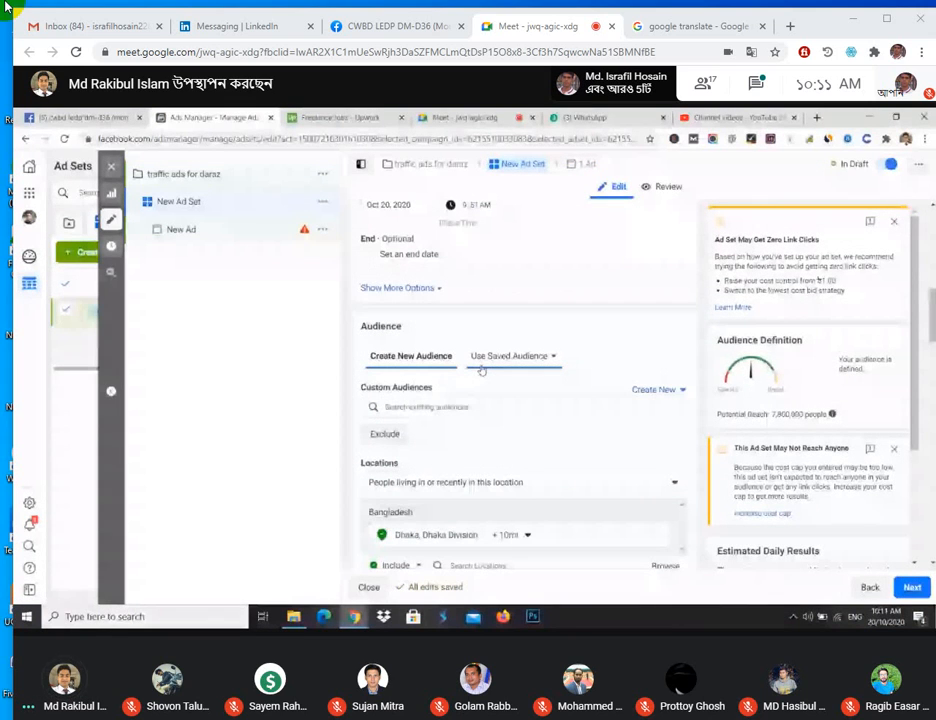
{"action": "scroll", "coordinate": [481, 370], "scroll_direction": "down", "scroll_amount": 5}
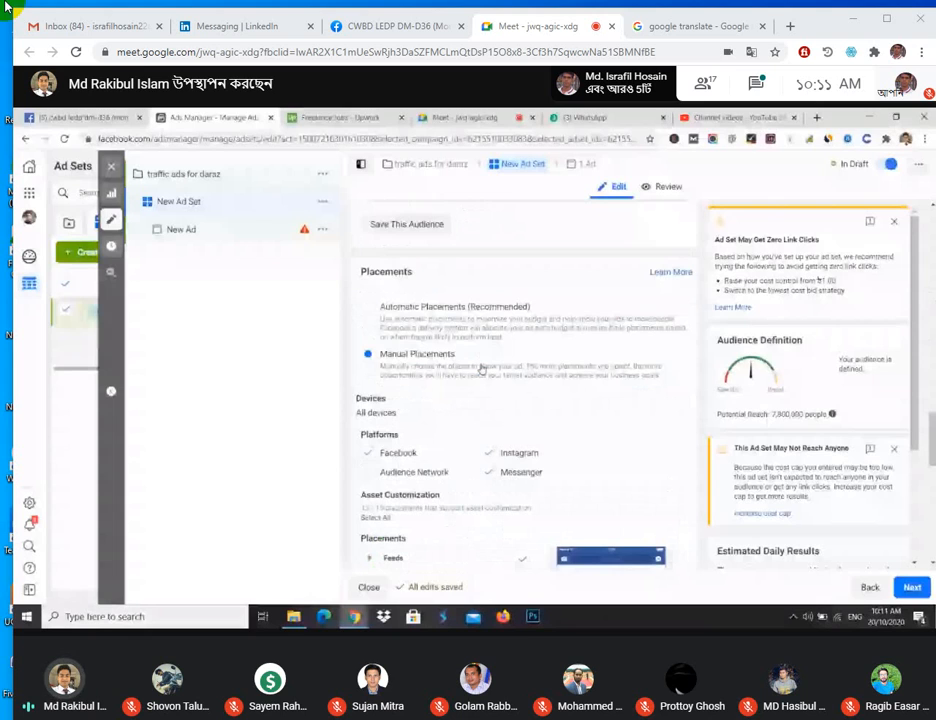
{"action": "scroll", "coordinate": [481, 370], "scroll_direction": "down", "scroll_amount": 2}
{"action": "left_click", "coordinate": [488, 271]}
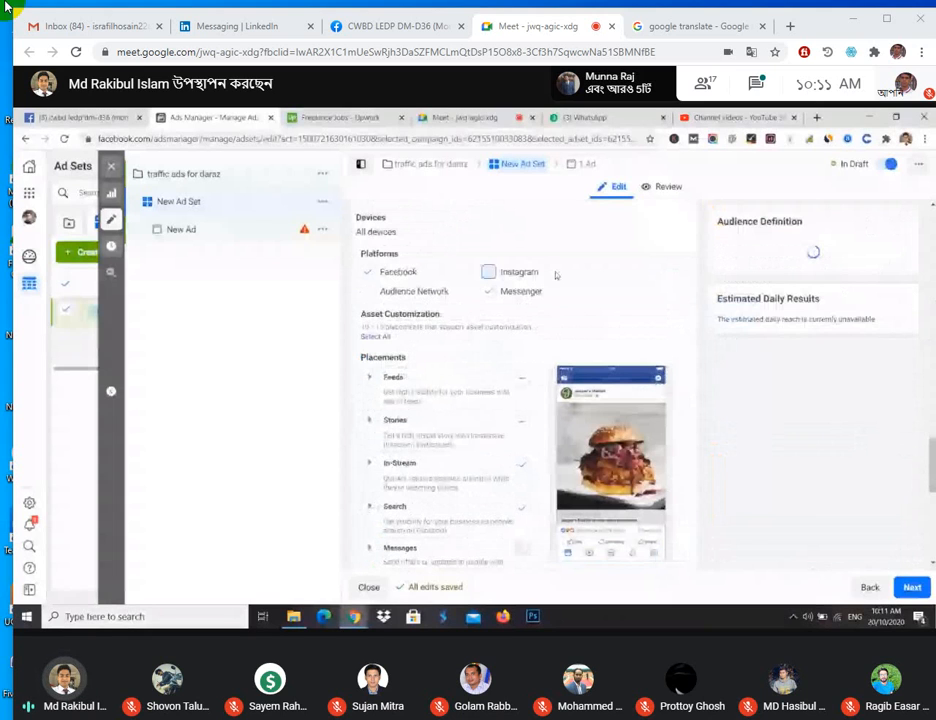
{"action": "scroll", "coordinate": [629, 252], "scroll_direction": "down", "scroll_amount": 10}
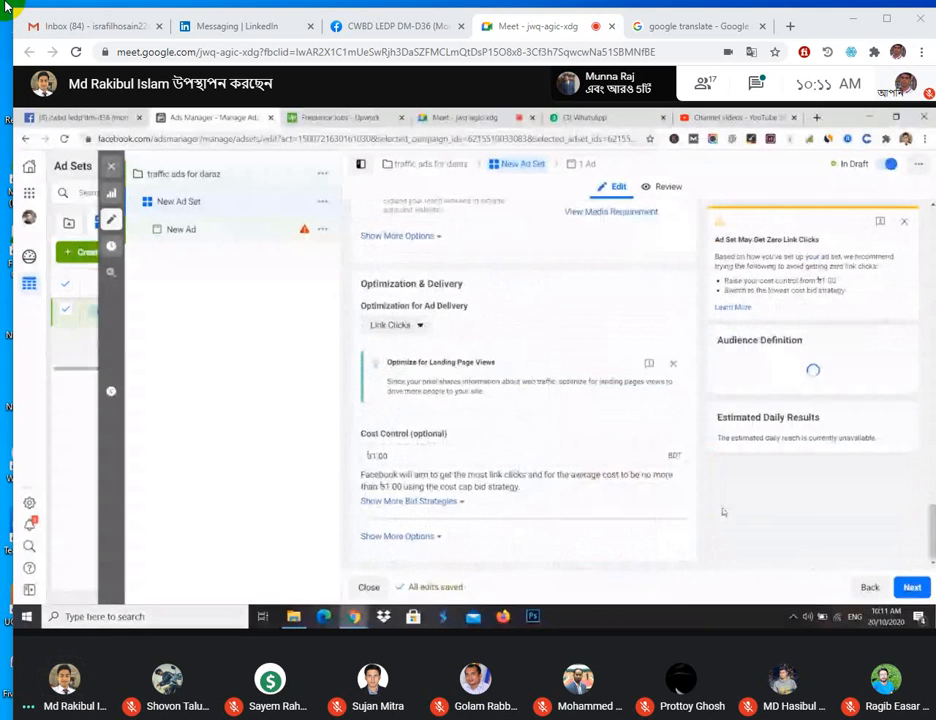
{"action": "left_click", "coordinate": [912, 588]}
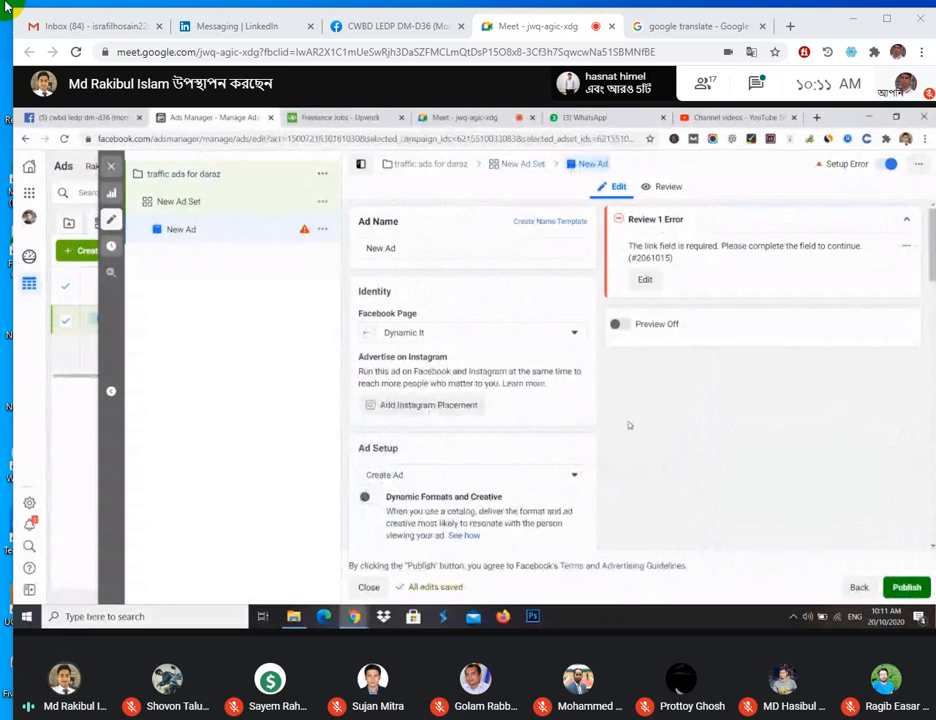
{"action": "scroll", "coordinate": [463, 439], "scroll_direction": "down", "scroll_amount": 2}
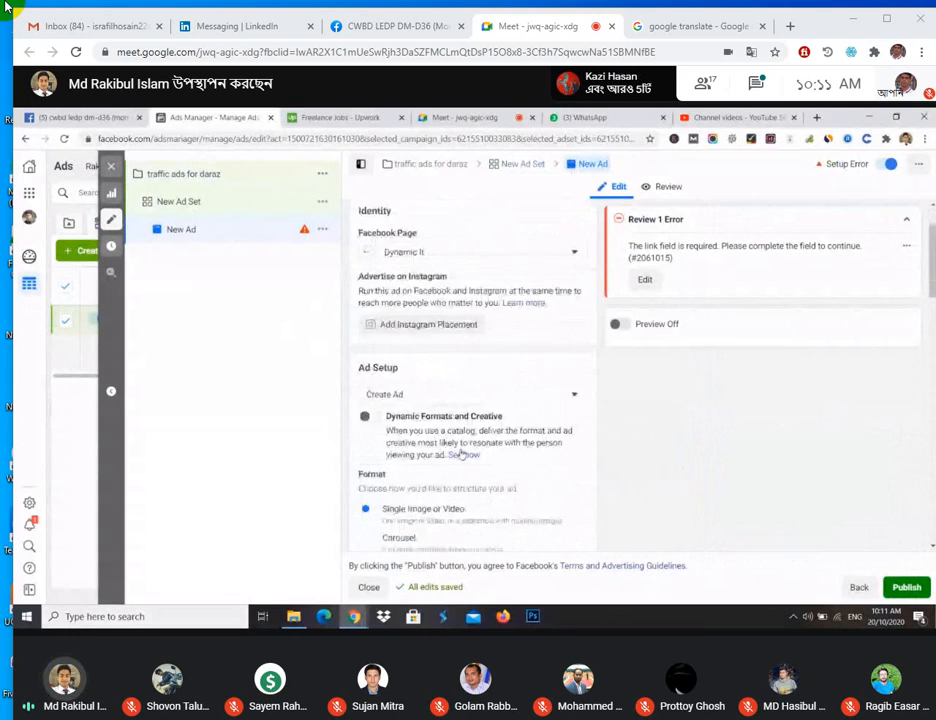
{"action": "scroll", "coordinate": [445, 264], "scroll_direction": "down", "scroll_amount": 1}
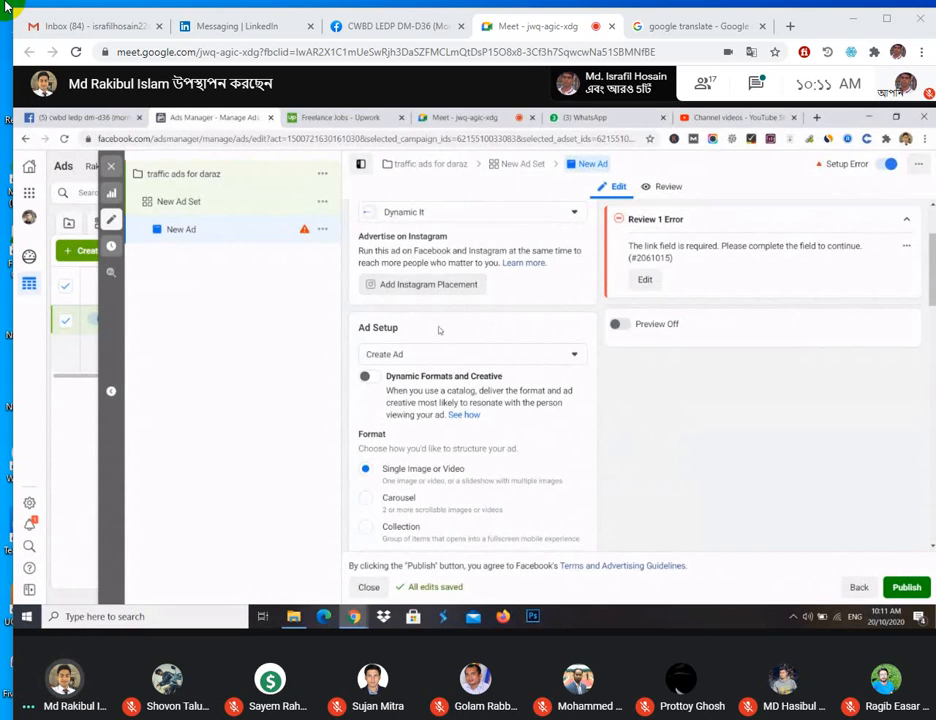
{"action": "scroll", "coordinate": [412, 362], "scroll_direction": "down", "scroll_amount": 3}
{"action": "scroll", "coordinate": [395, 320], "scroll_direction": "up", "scroll_amount": 4}
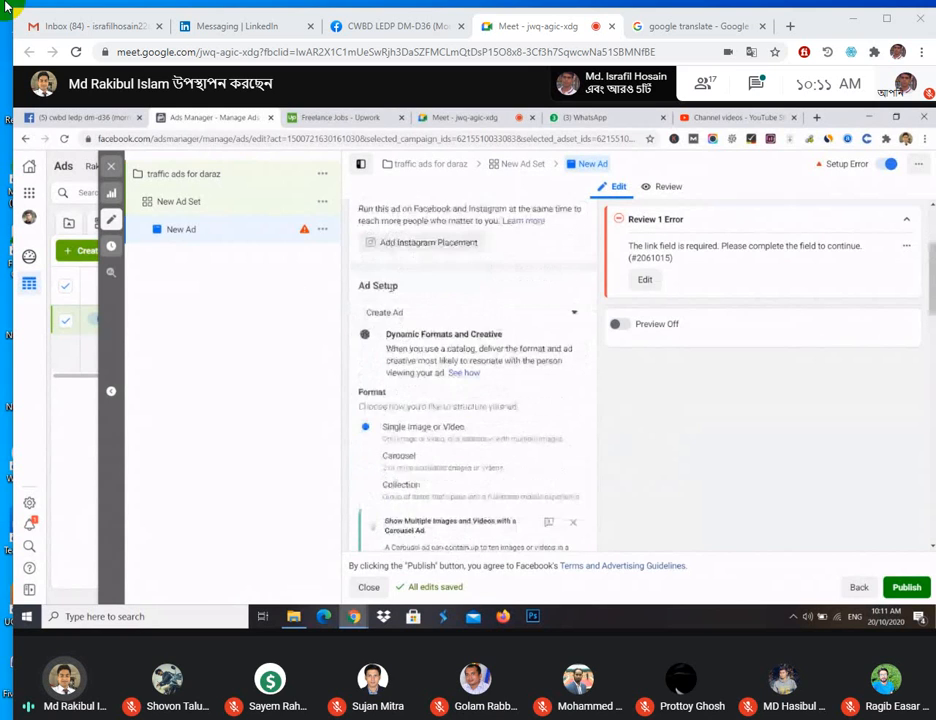
{"action": "scroll", "coordinate": [422, 292], "scroll_direction": "down", "scroll_amount": 5}
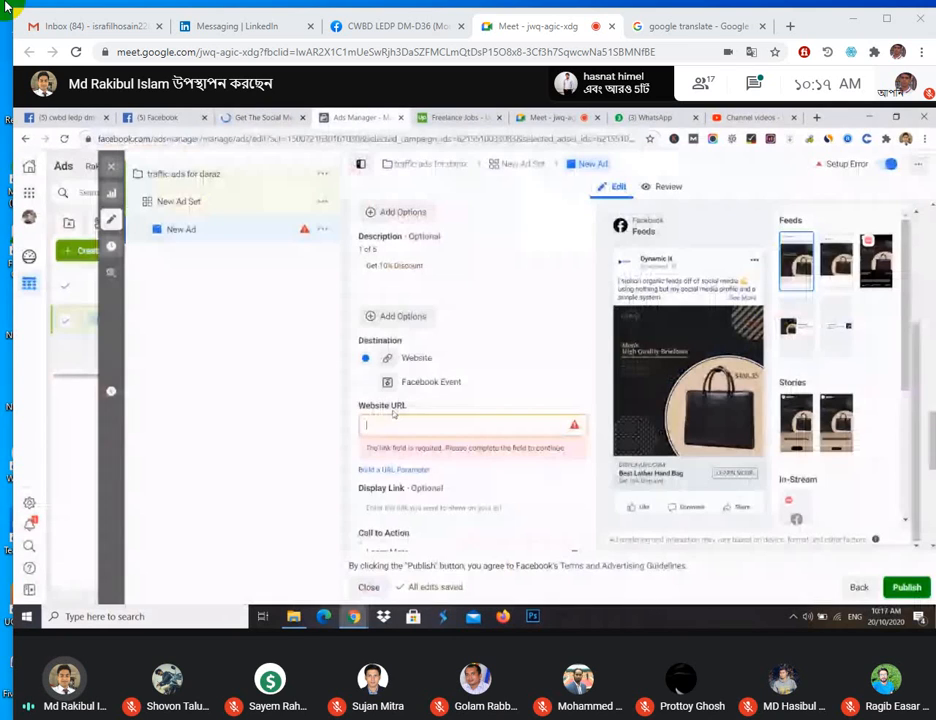
{"action": "type", "text": "https://www.smimprogram.com/blueprint/"}
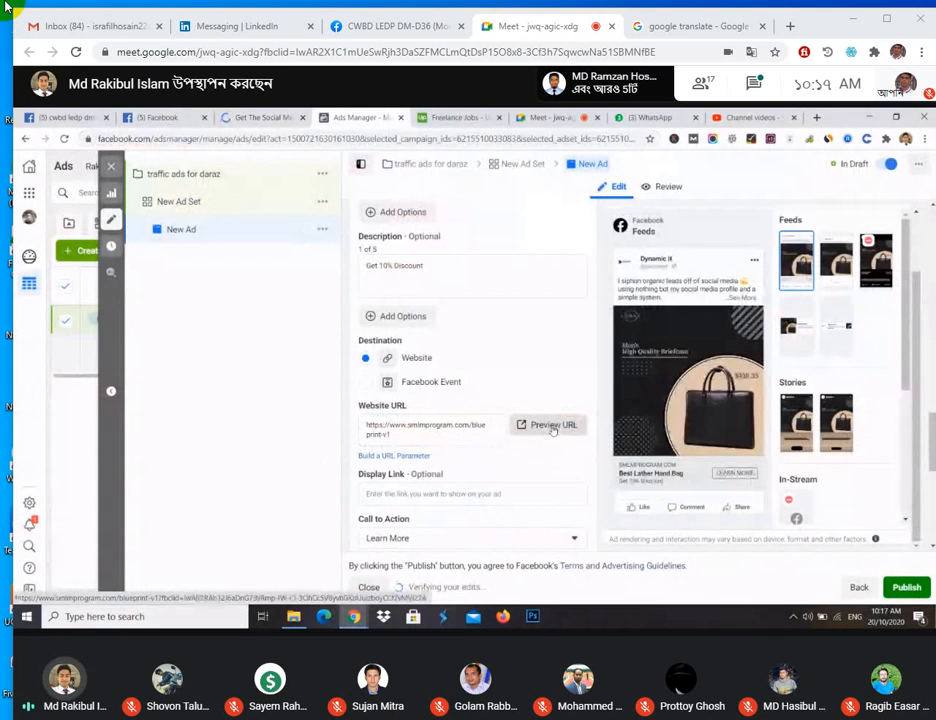
{"action": "left_click", "coordinate": [552, 428]}
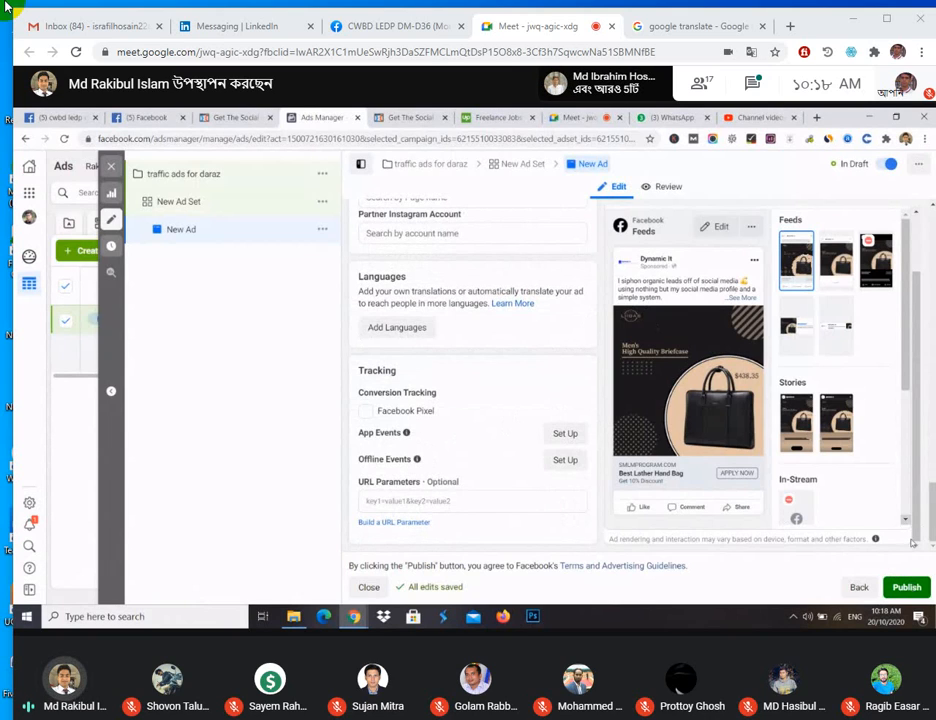
- Publish the traffic ads for daraz campaign together with its ad set and ad
{"action": "left_click", "coordinate": [903, 590]}
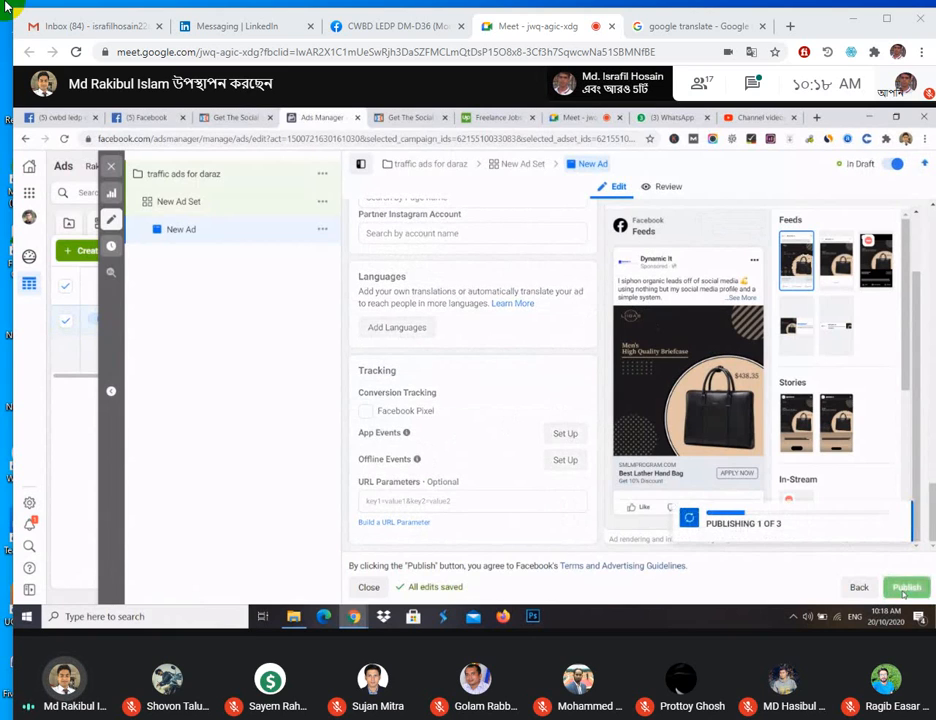